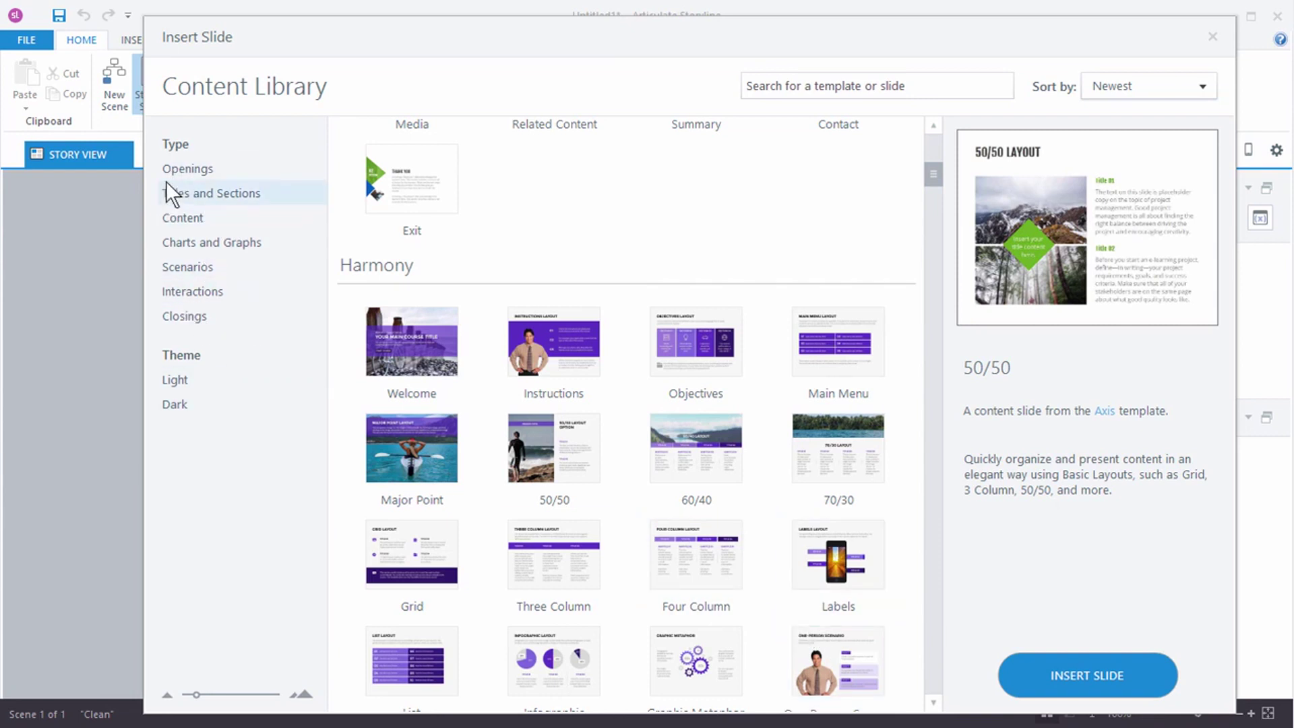
Step: Insert the Instructions slide of the Harmony template, filtering the Content Library to light-themed openings
left_click(184, 168)
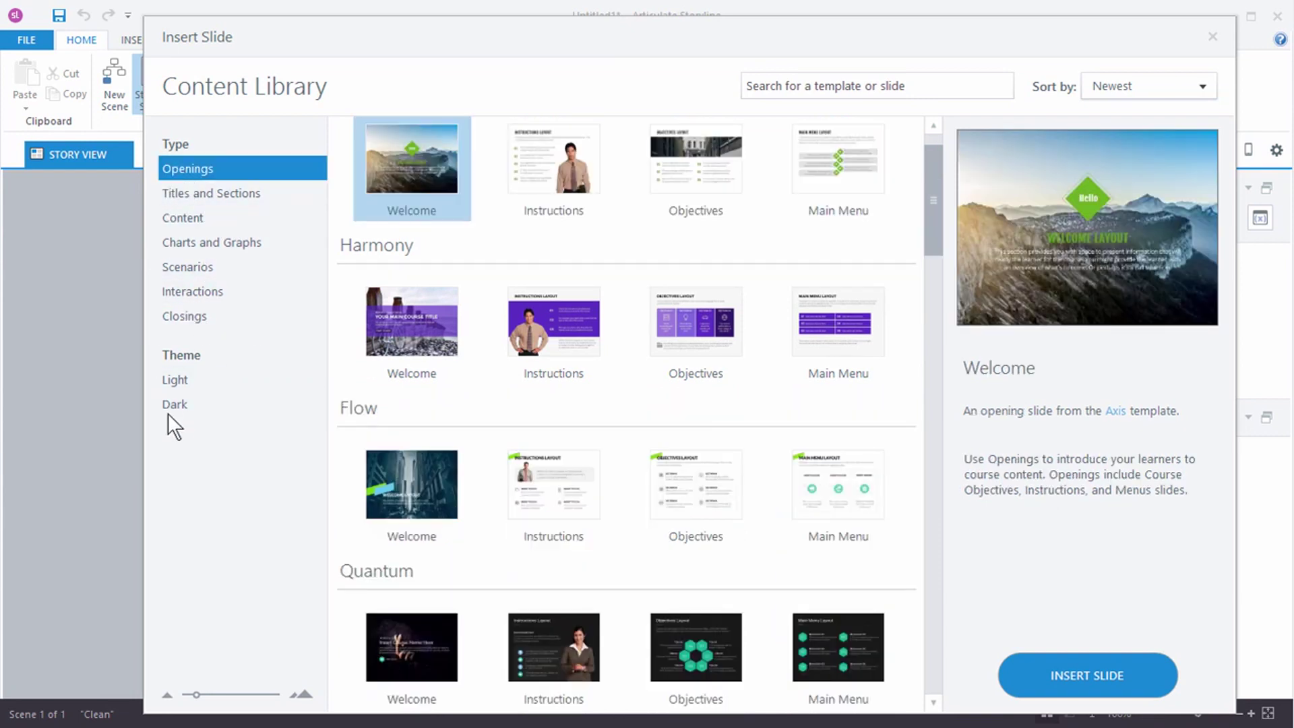
left_click(181, 381)
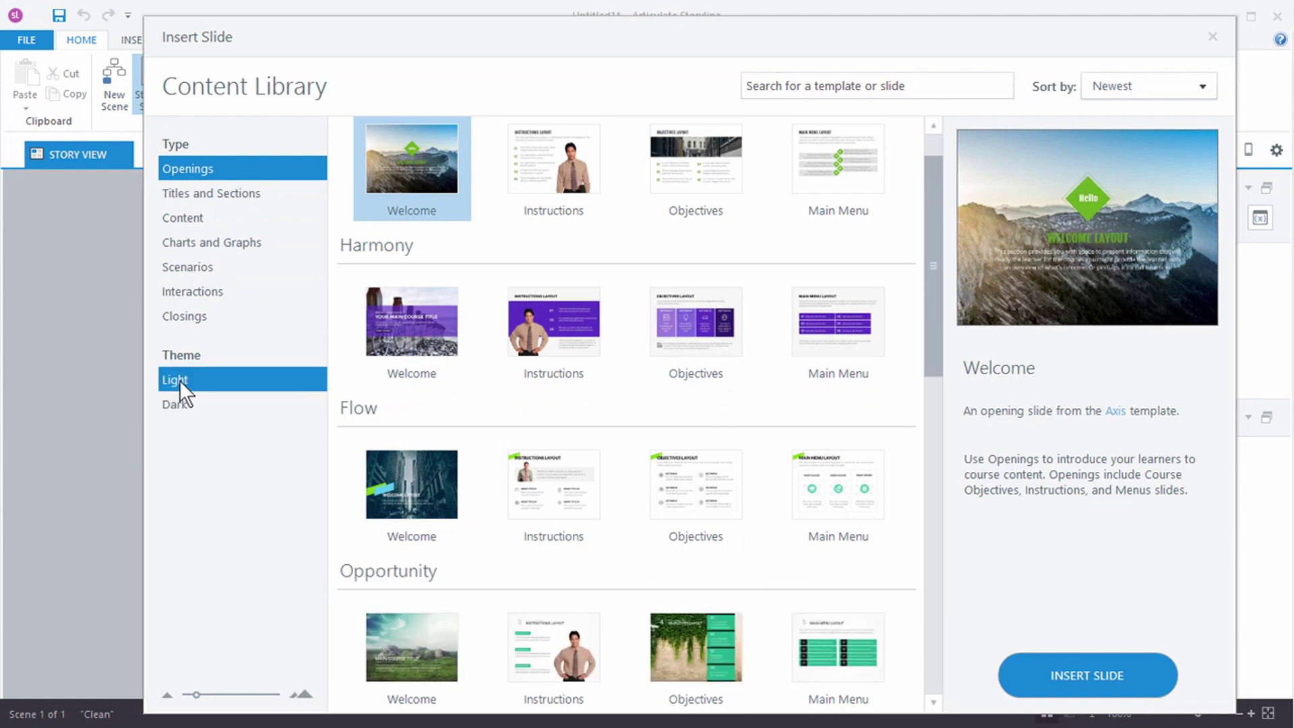
left_click_drag(933, 209, 946, 252)
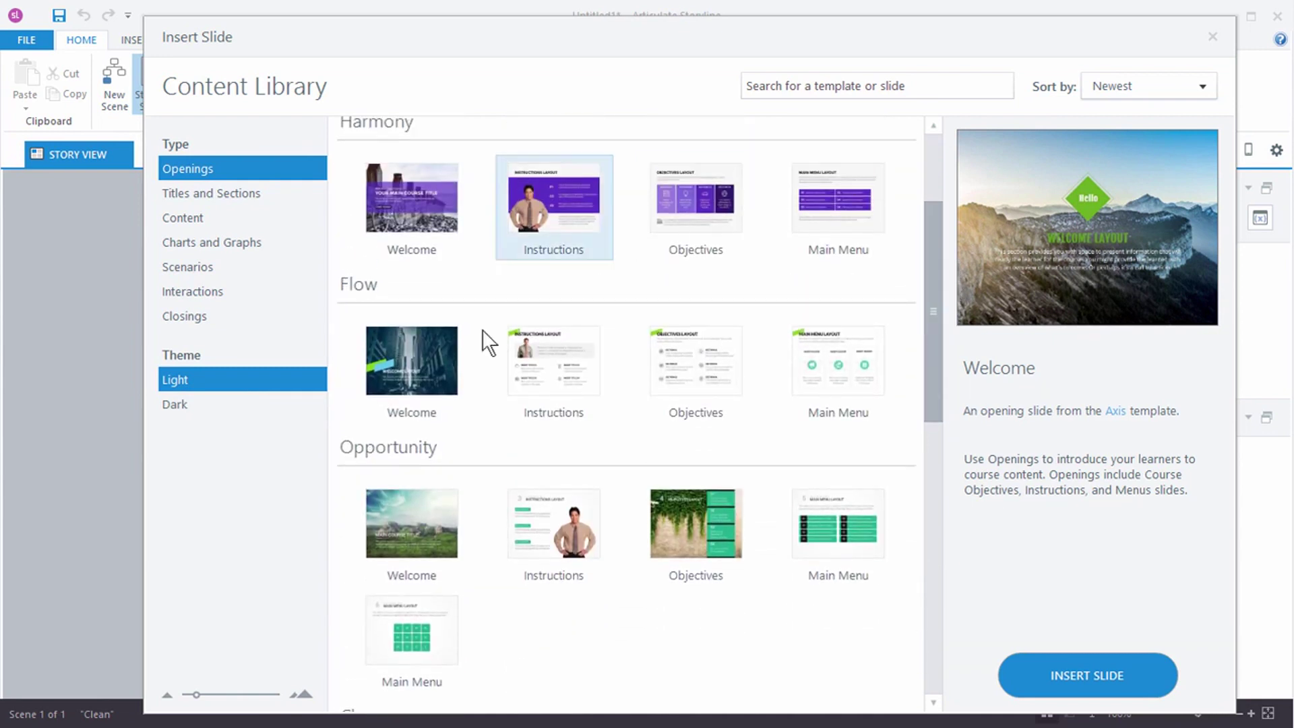
left_click(539, 197)
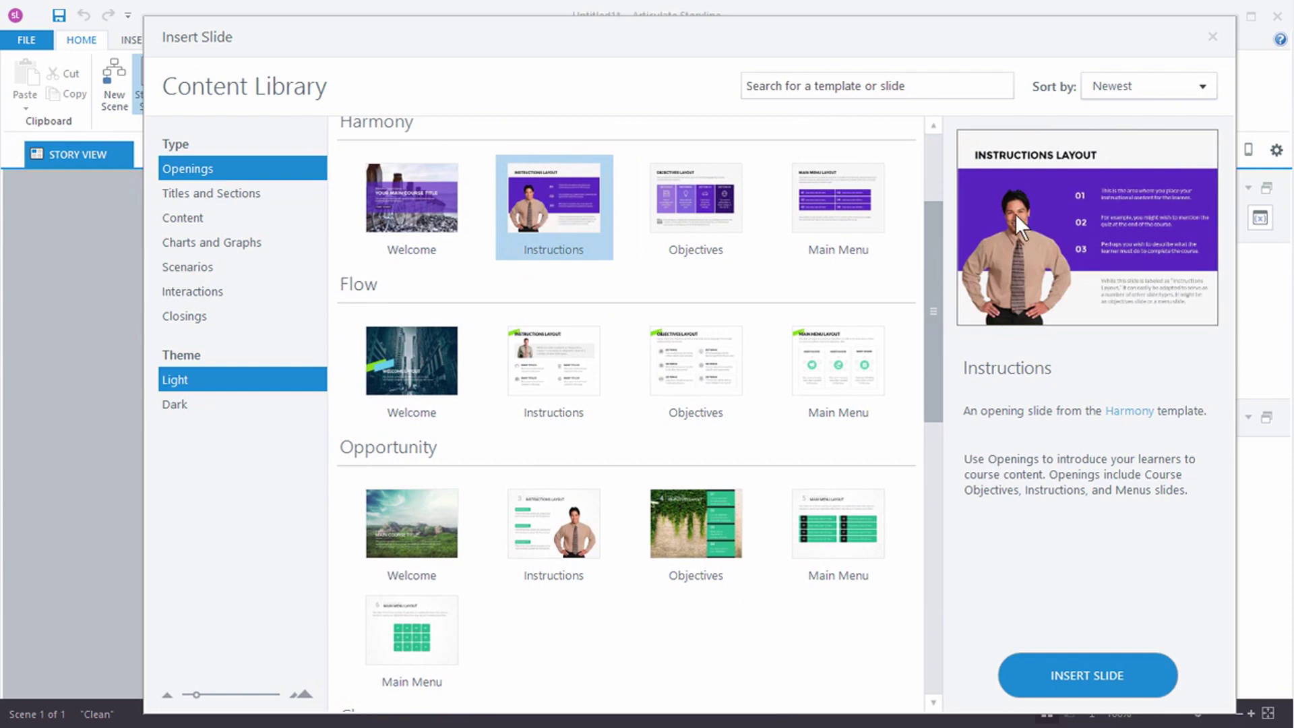
left_click(1080, 670)
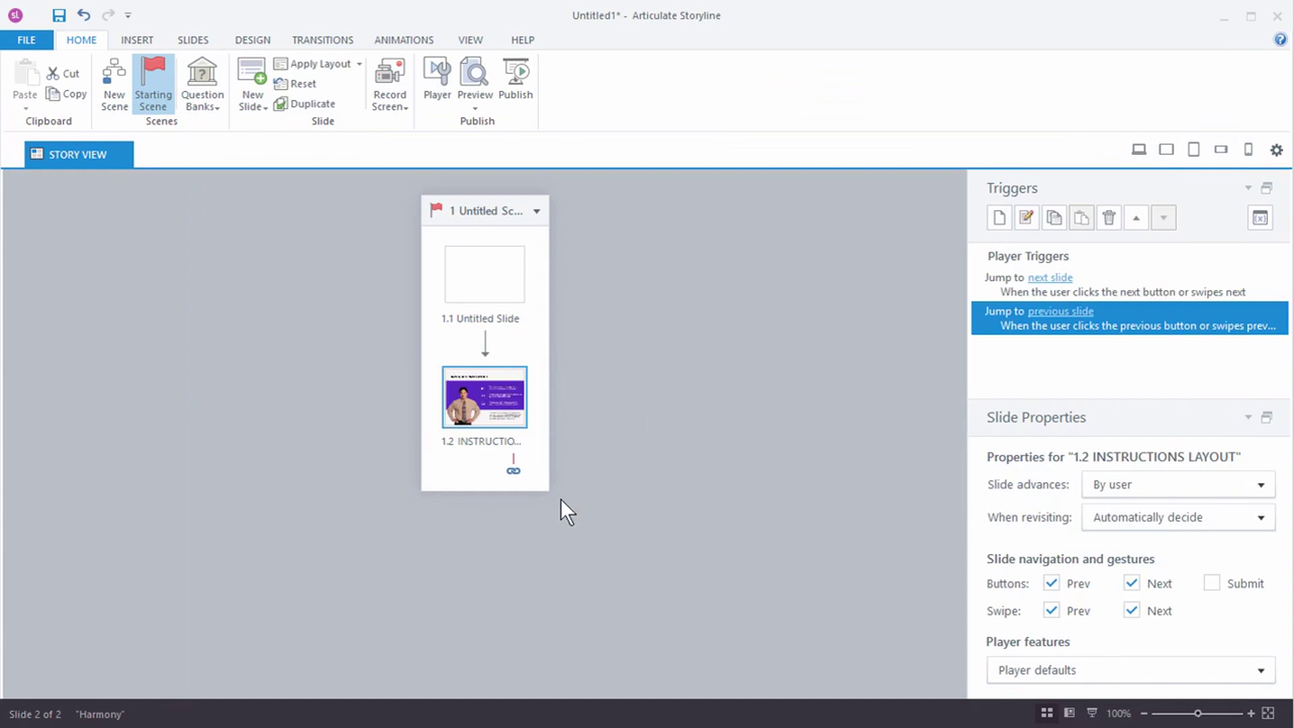
Step: Open the Instructions slide for editing and inspect its title, character and footer text, enlarging the timeline to show its objects
double_click(509, 407)
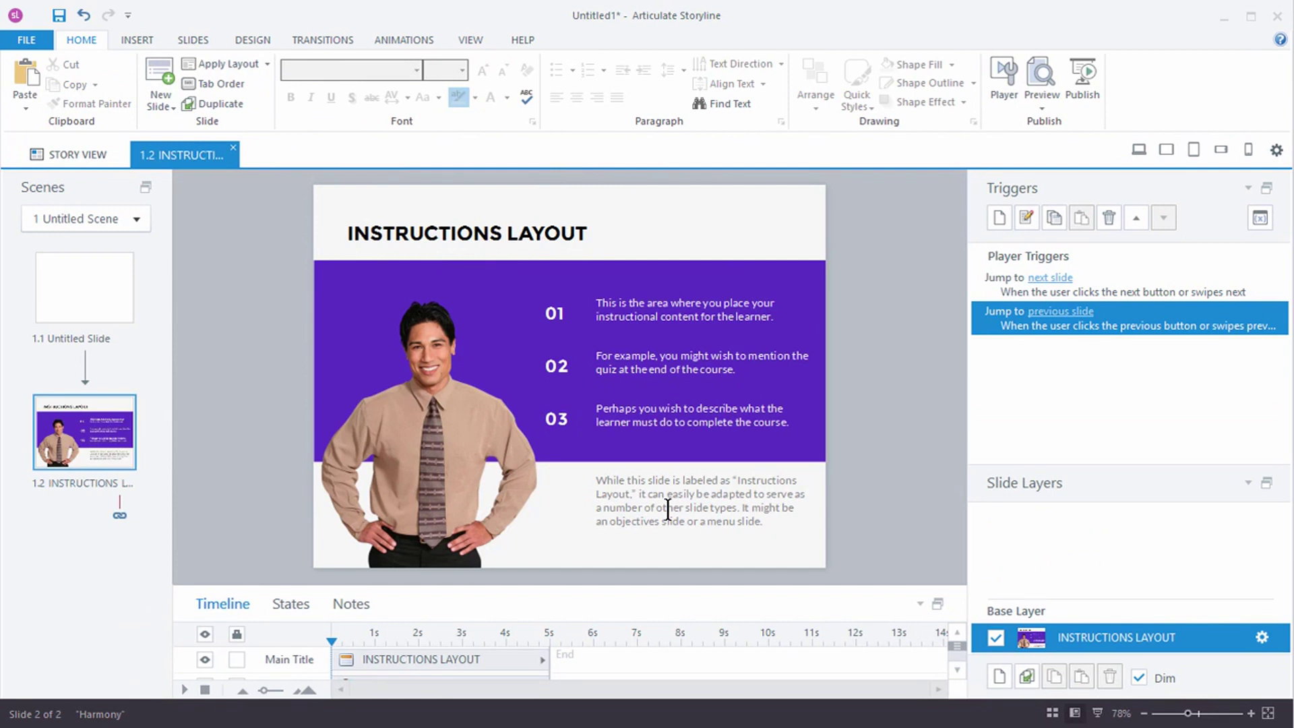
left_click(476, 232)
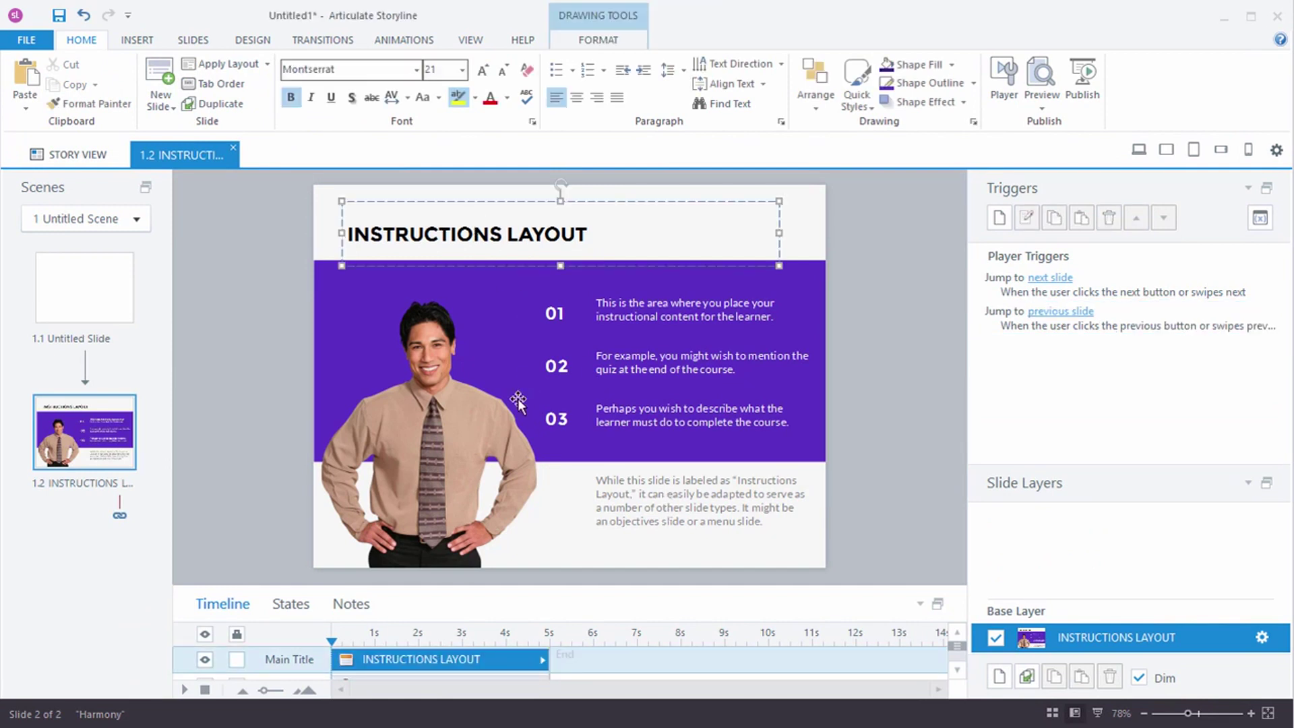
left_click(443, 437)
left_click(625, 496)
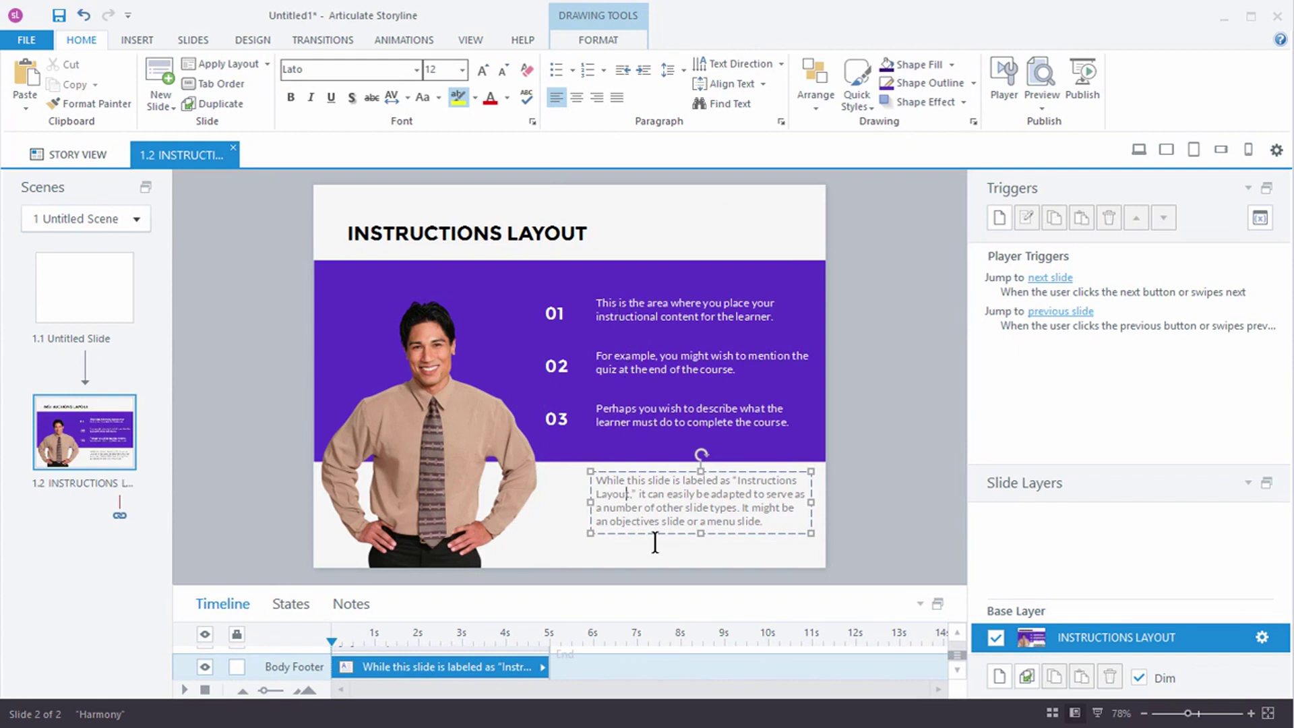
left_click_drag(645, 584, 646, 431)
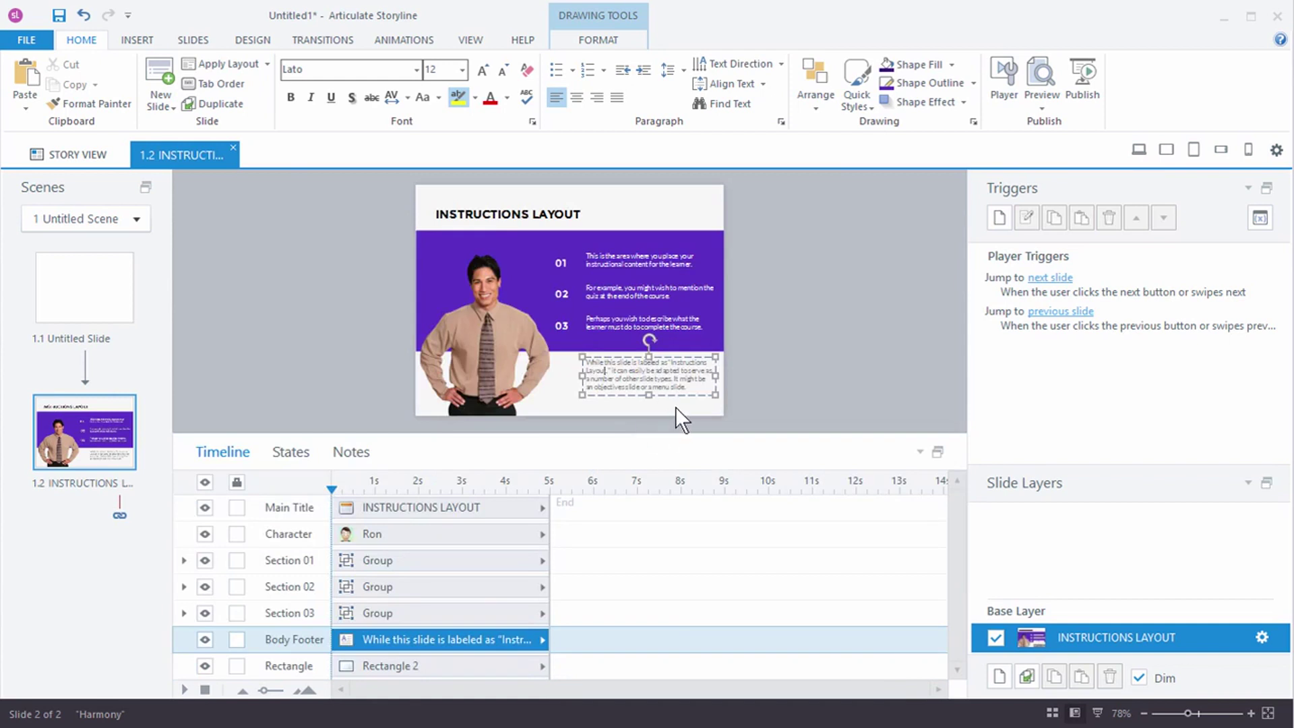
Step: Expand the Section 01 group in the timeline and examine its Label 01 object
left_click(630, 258)
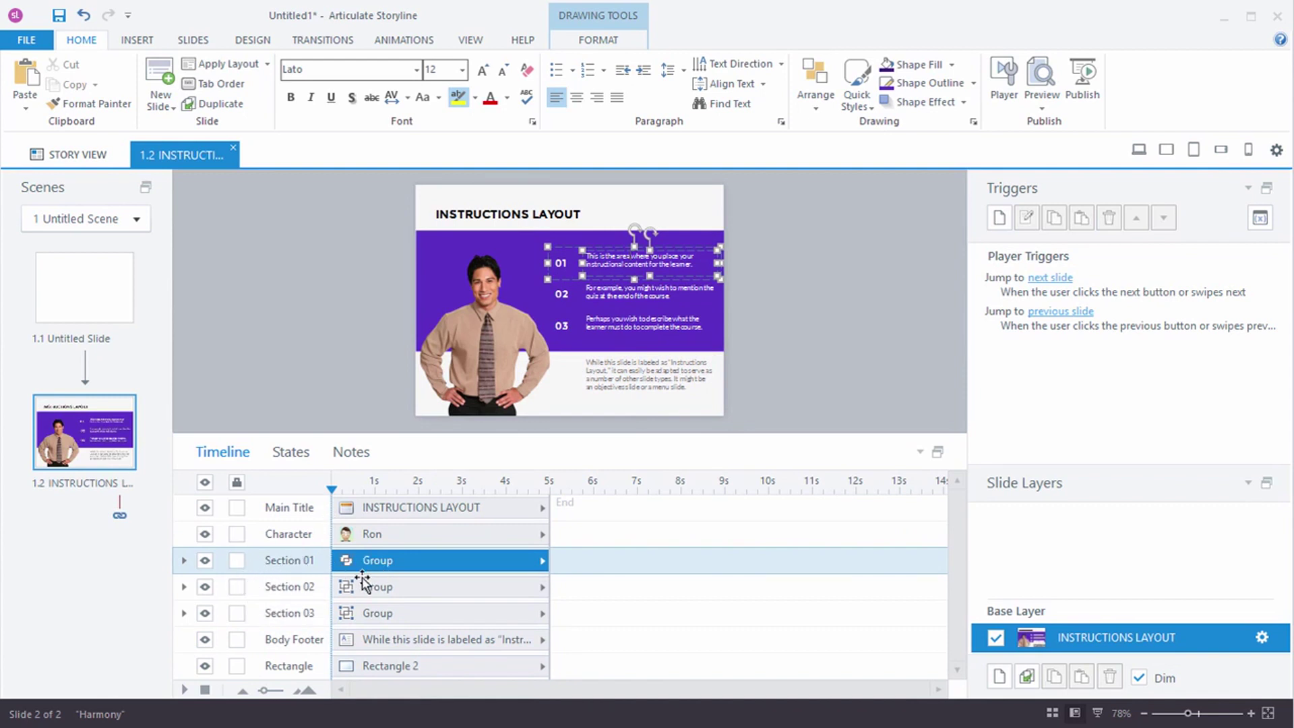
left_click(182, 559)
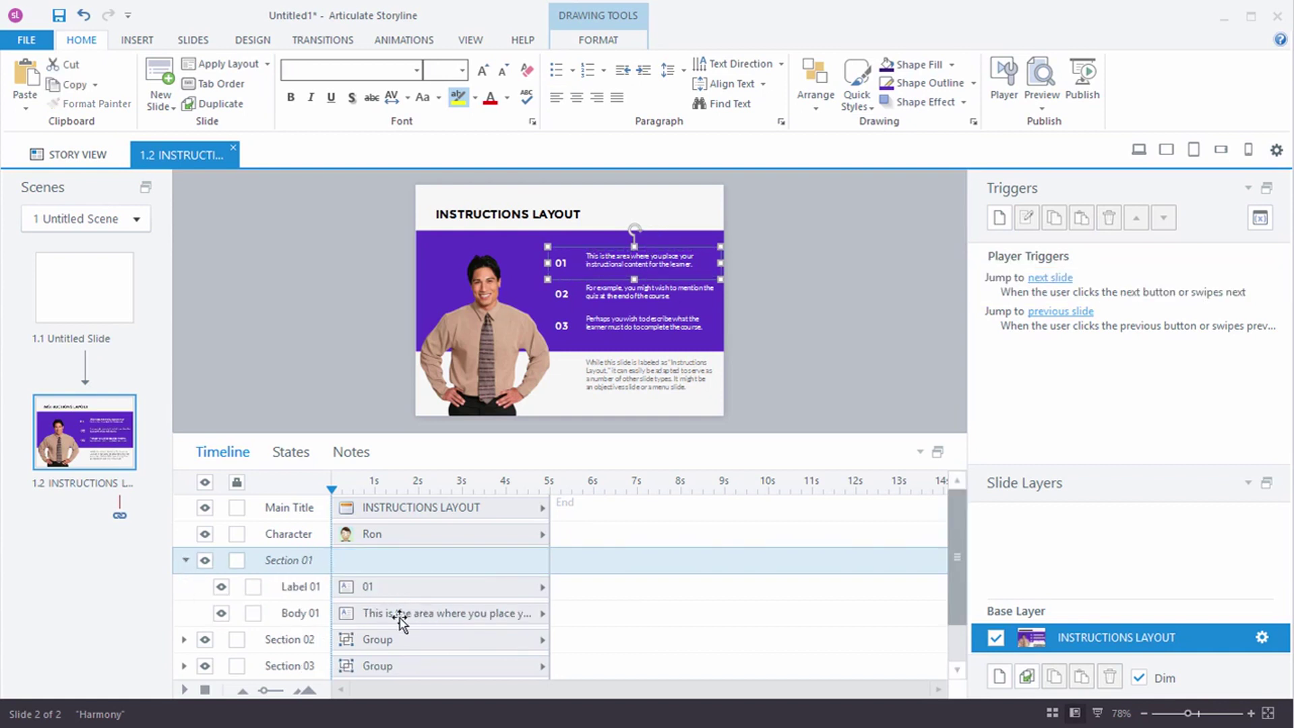
left_click(368, 586)
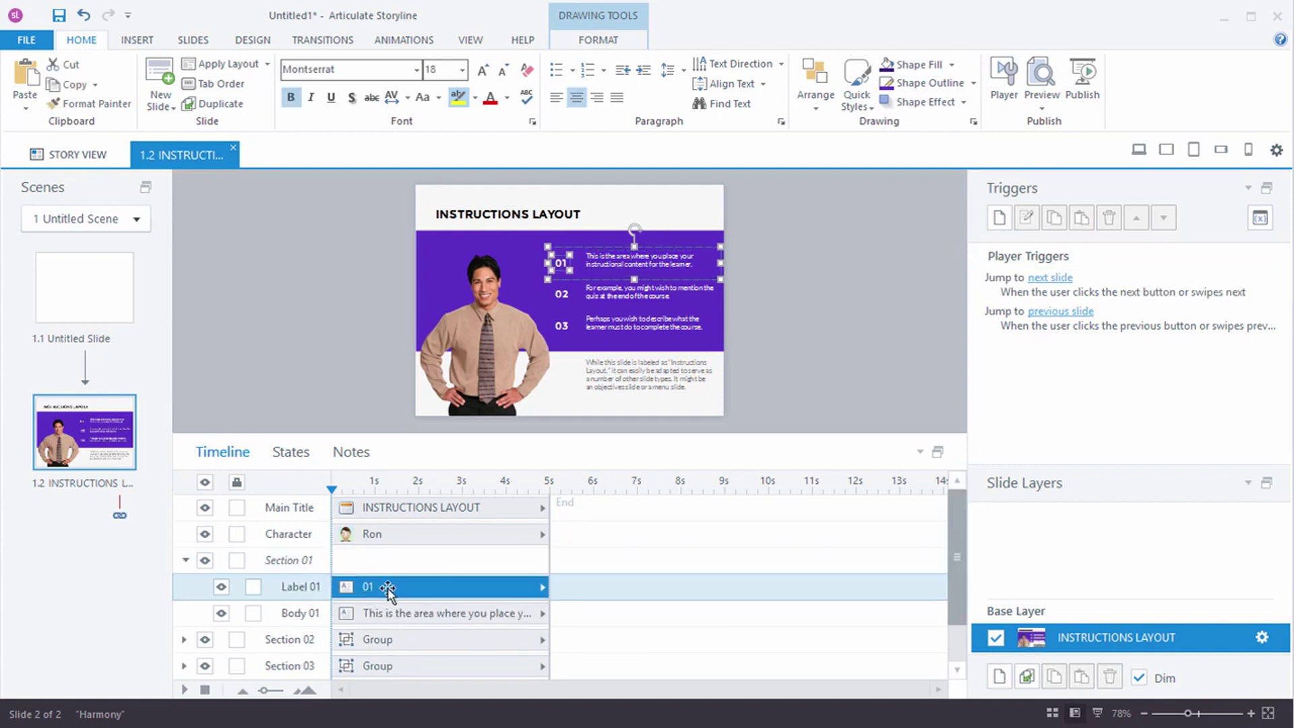
left_click(775, 316)
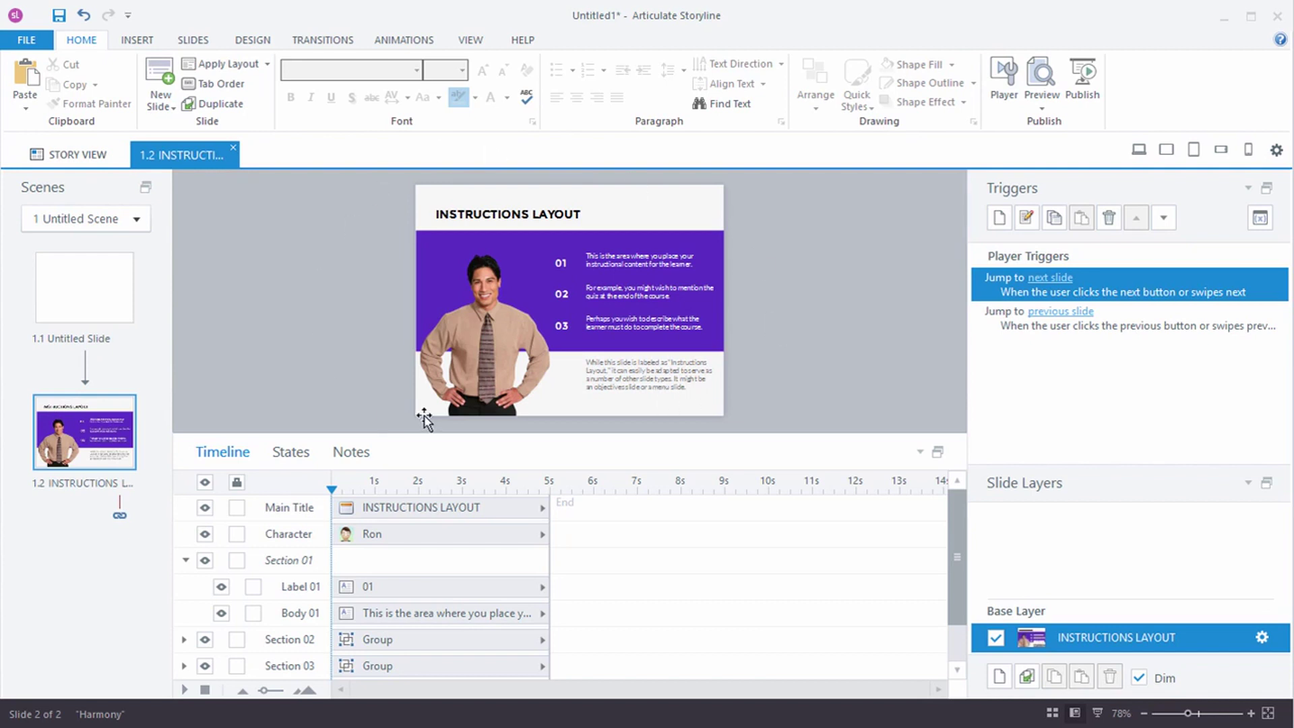
Step: Insert the Four Column slide of the Chroma template from the Content Library's light-themed content slides
left_click(163, 105)
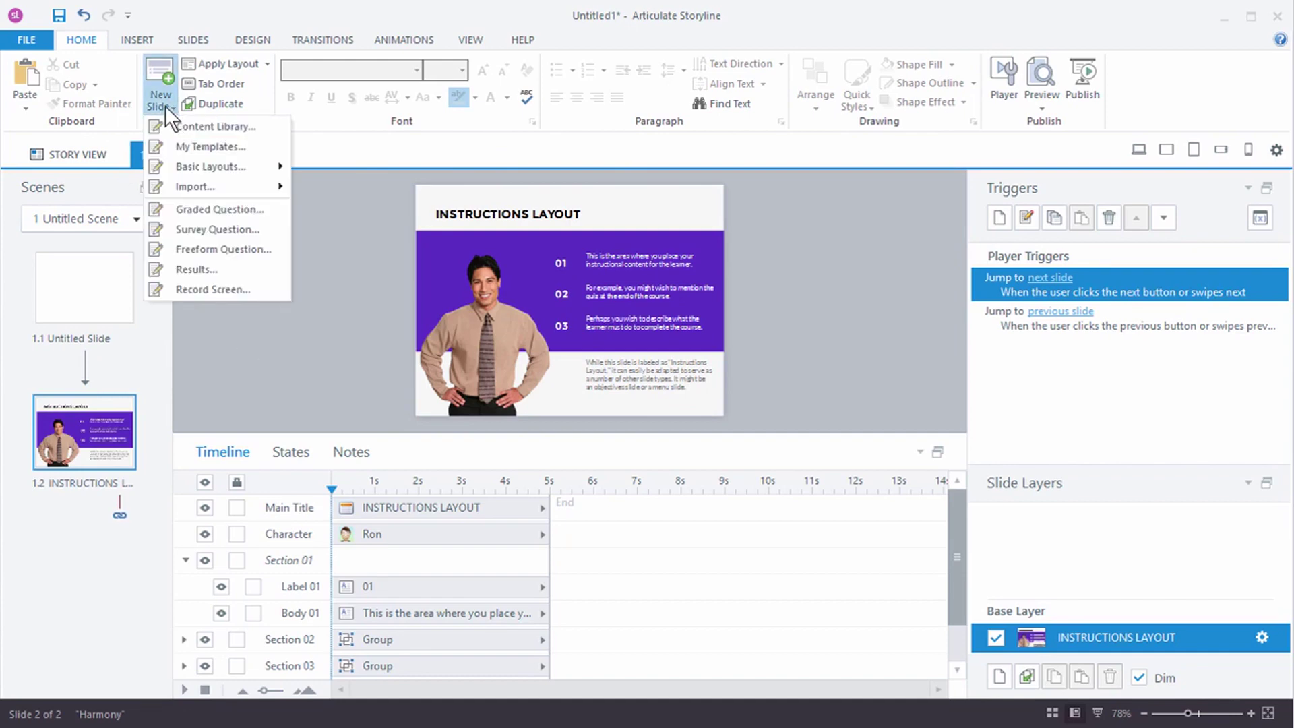
left_click(224, 129)
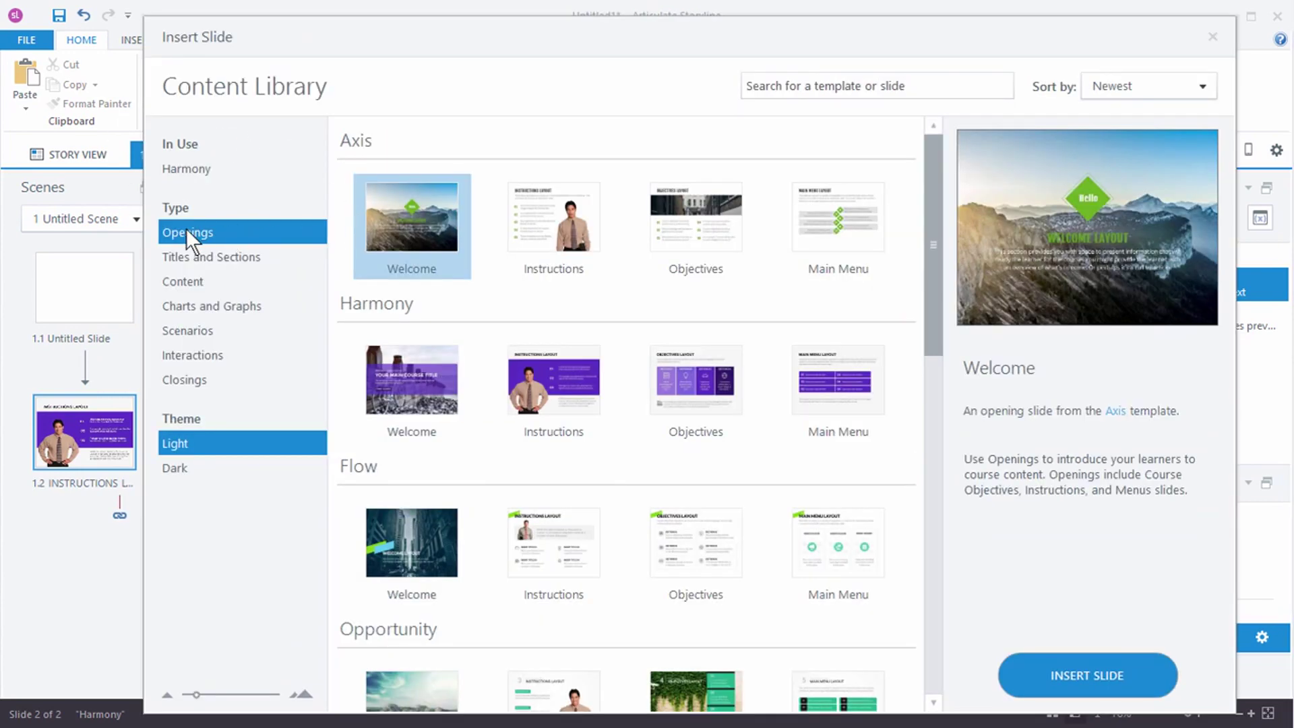
left_click(187, 231)
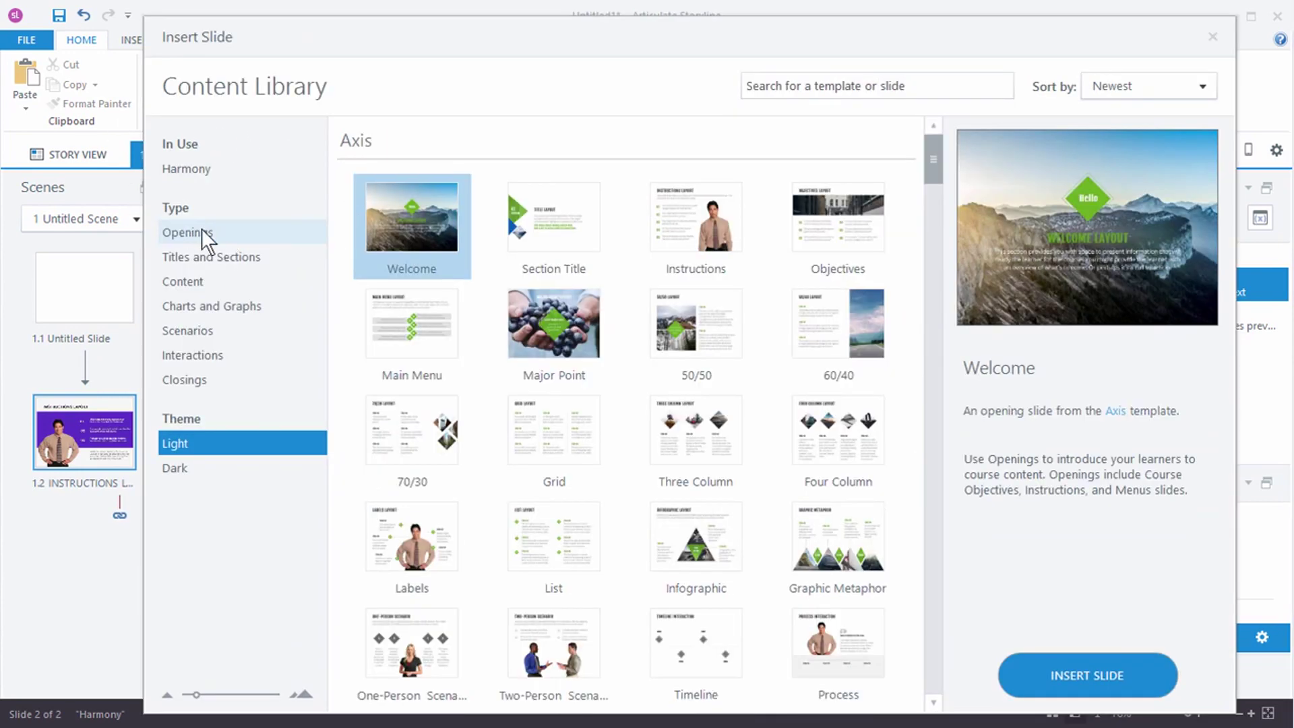
left_click(194, 290)
left_click_drag(932, 184, 921, 417)
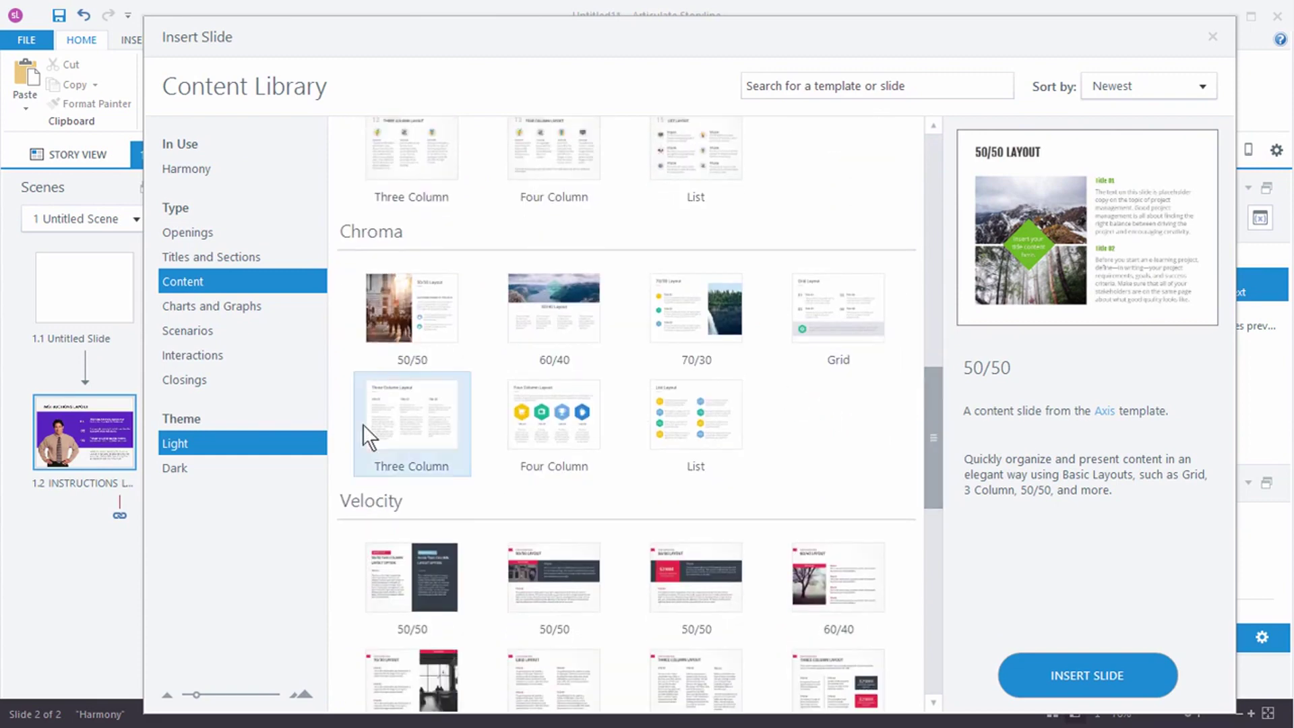
left_click(543, 403)
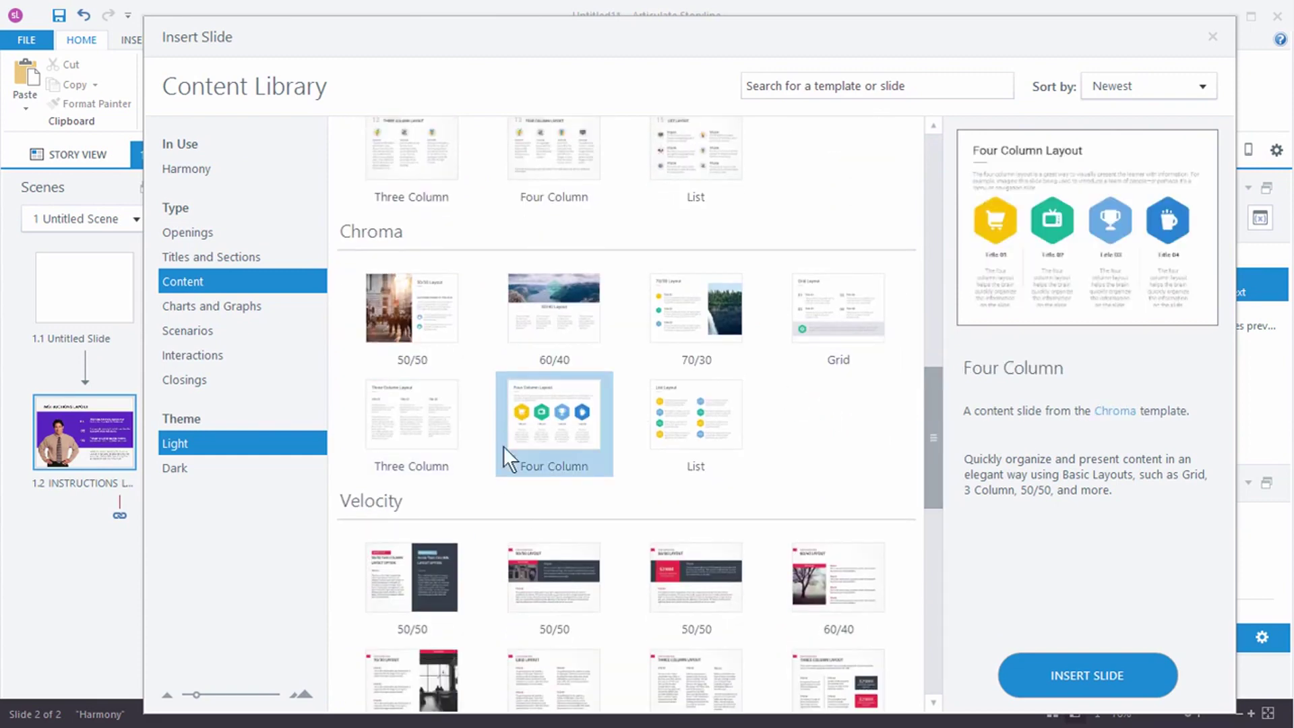
left_click(1077, 687)
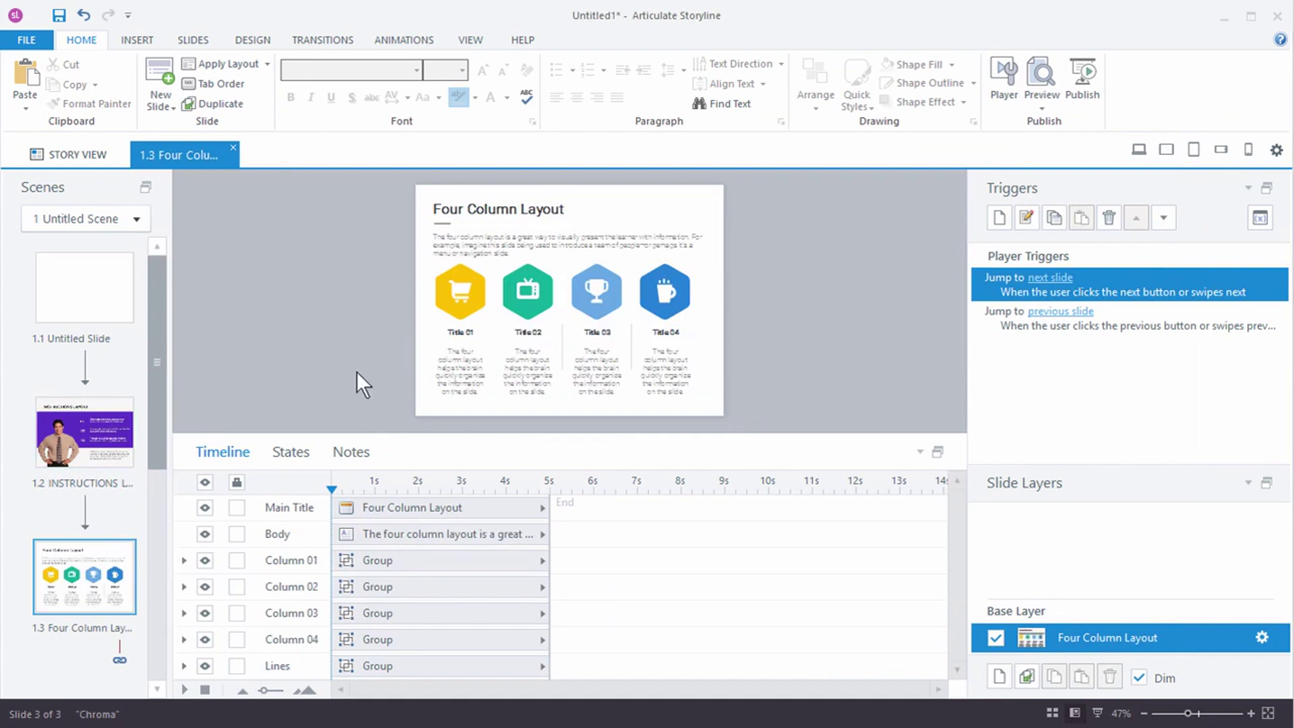
Step: Ungroup the first column of the Four Column slide into its separate icon, hexagon, title and body objects
left_click(469, 210)
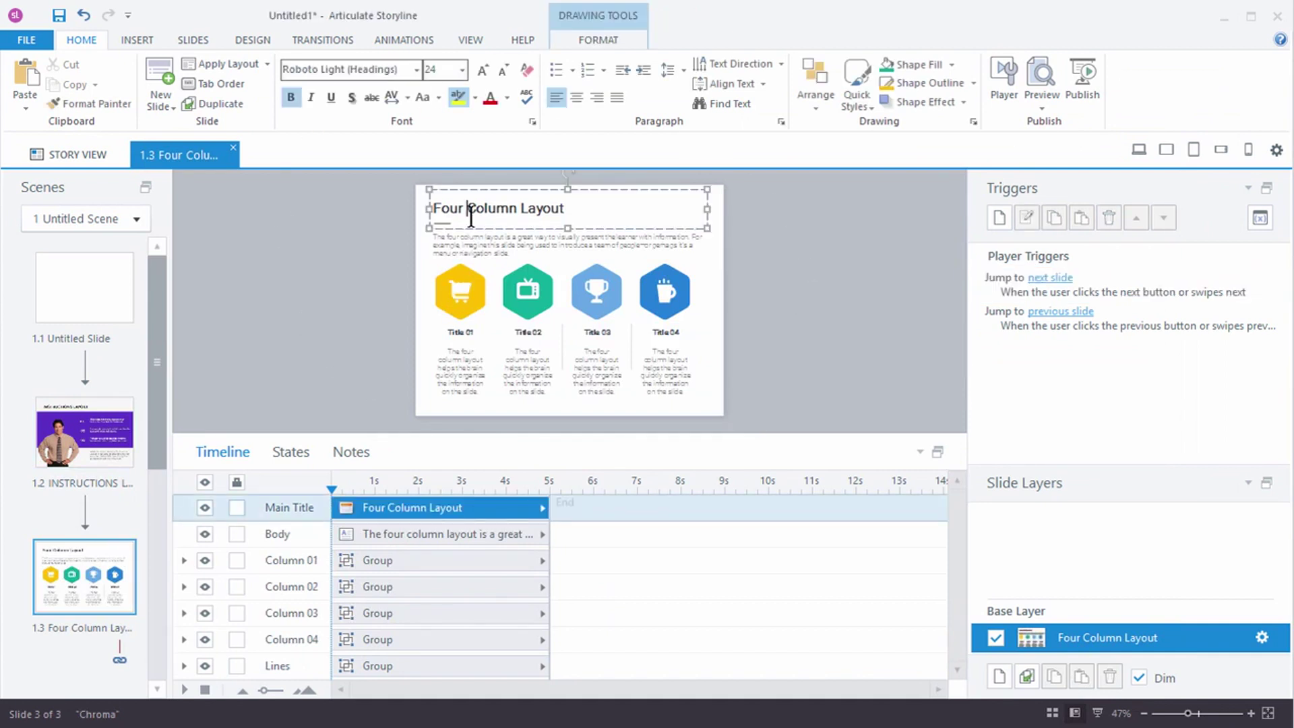
left_click(444, 299)
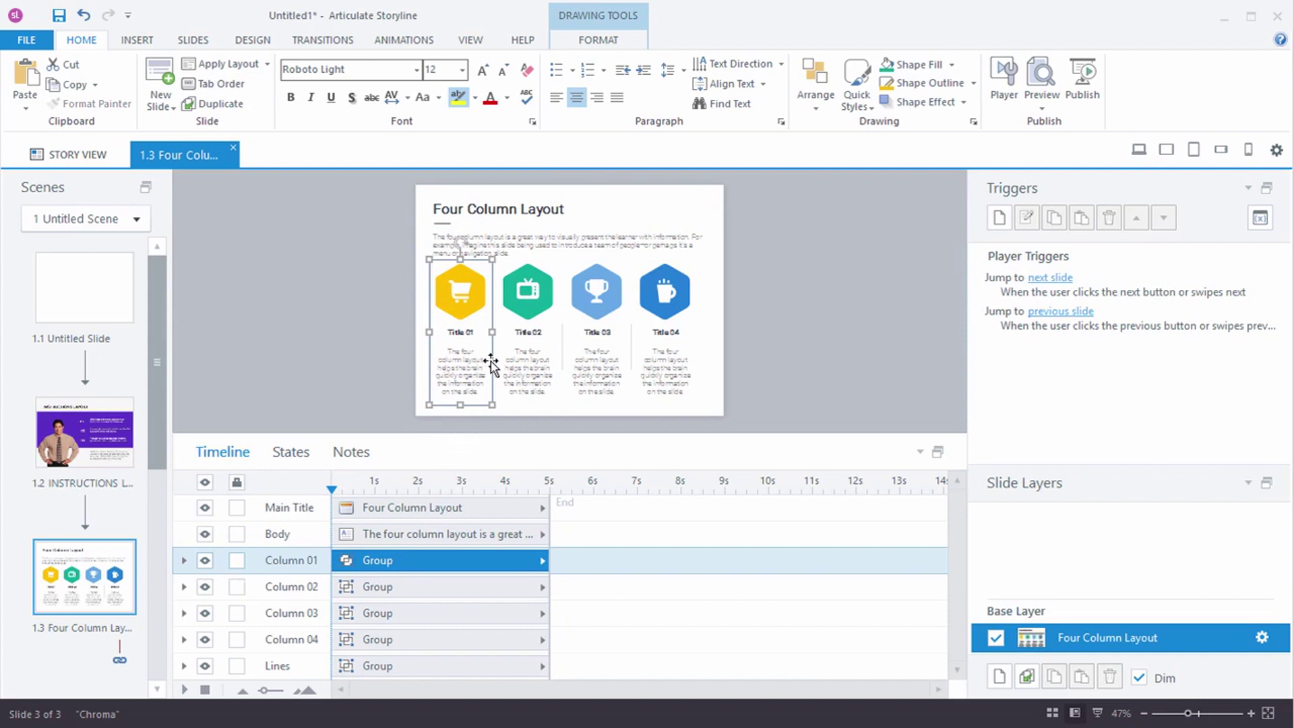
key("ctrl+shift+g")
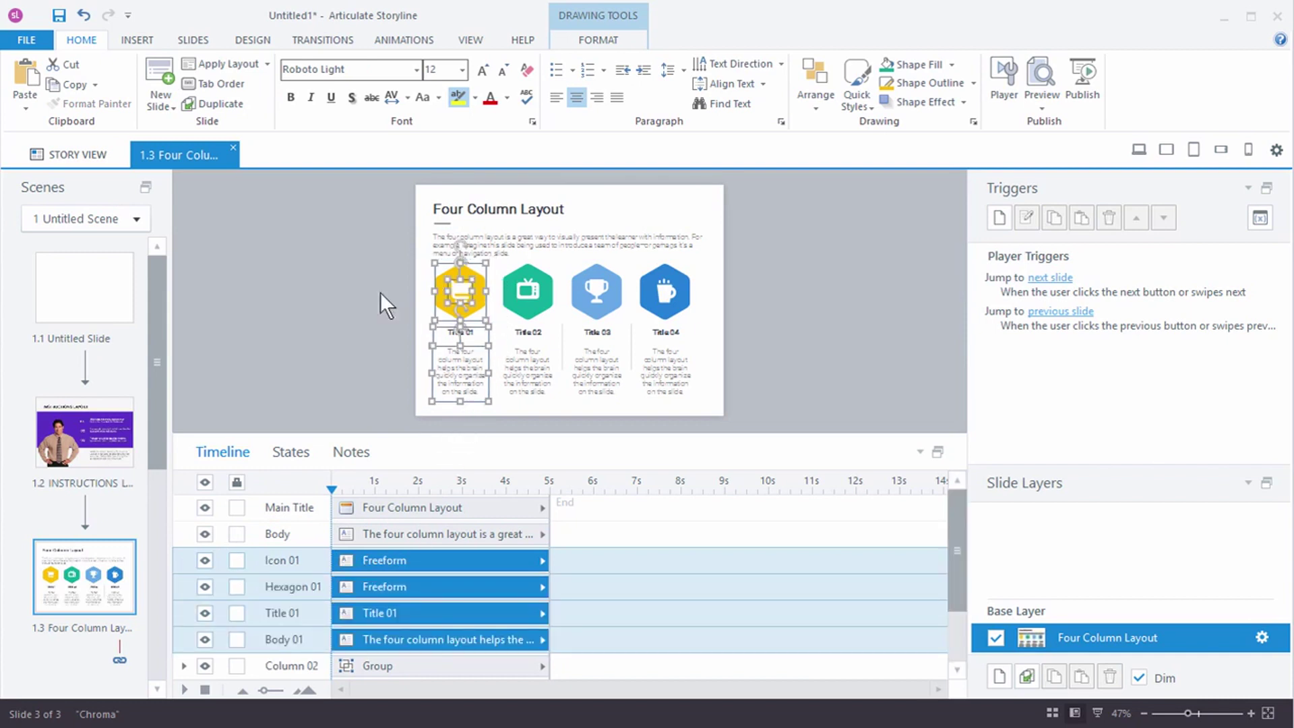
left_click(343, 296)
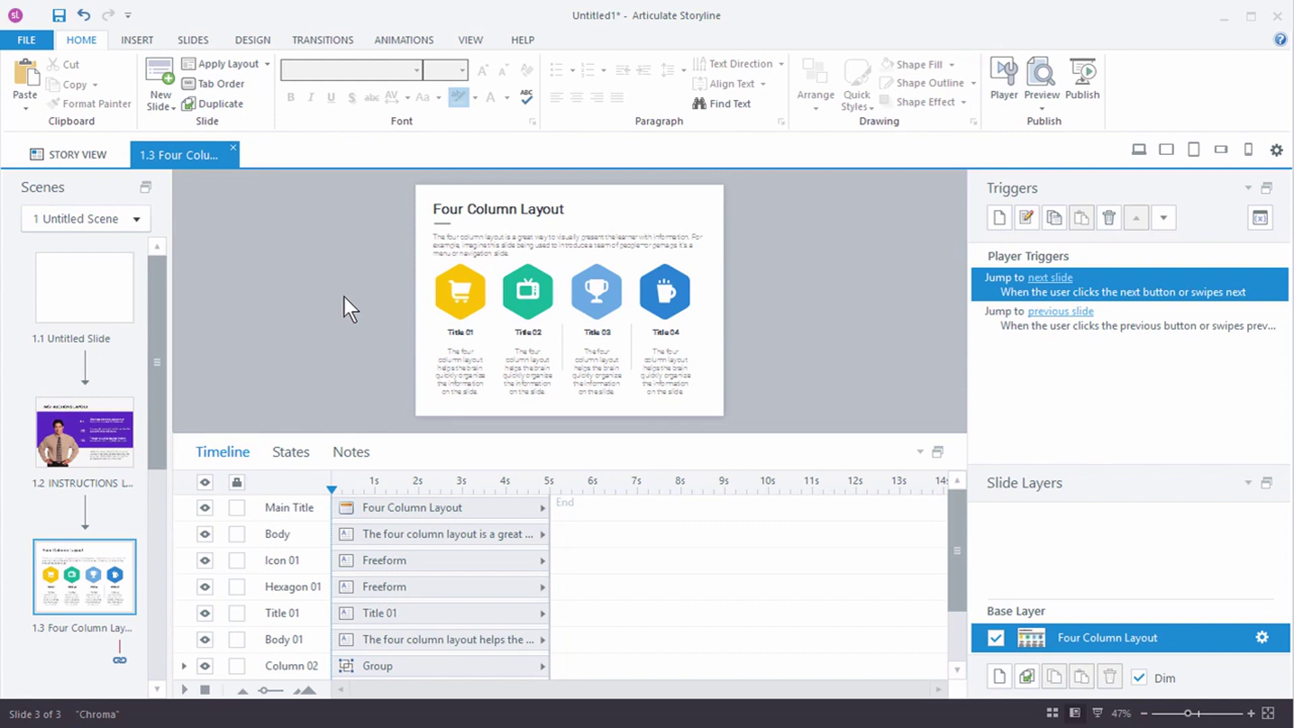
Step: Apply the built-in Metro theme colors to the Instructions slide
left_click(111, 434)
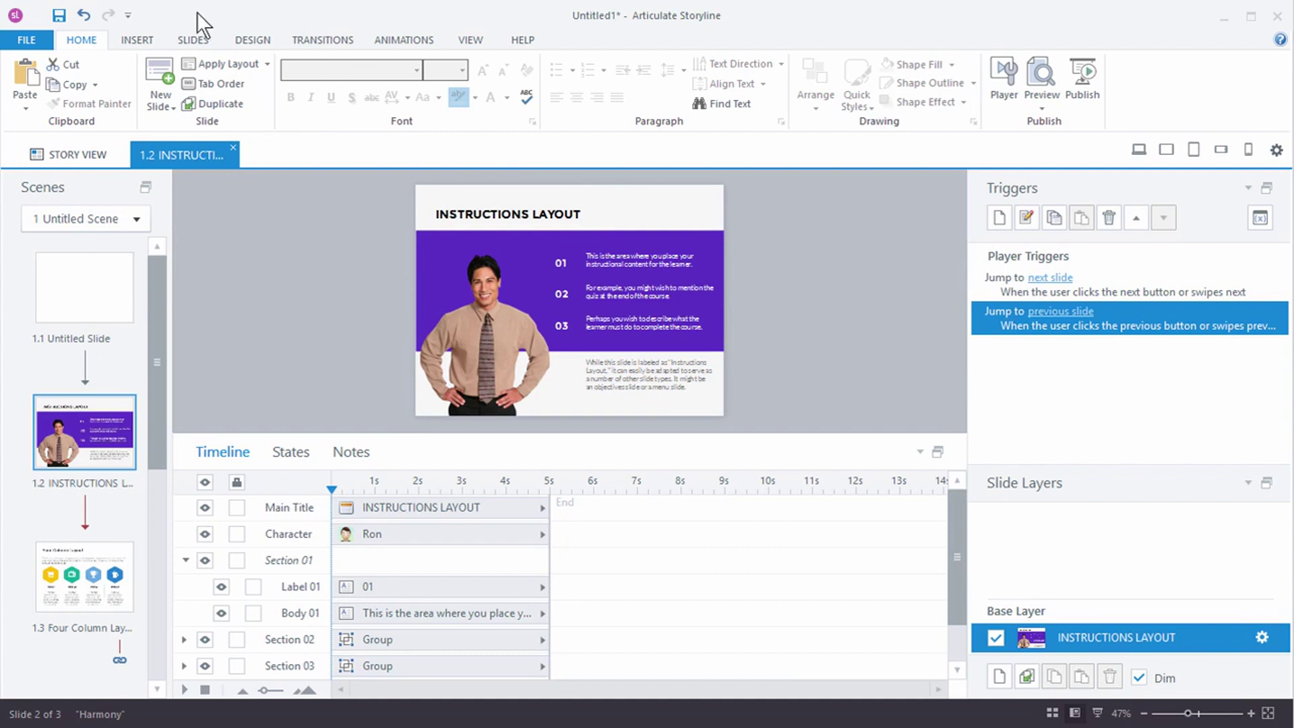
left_click(256, 40)
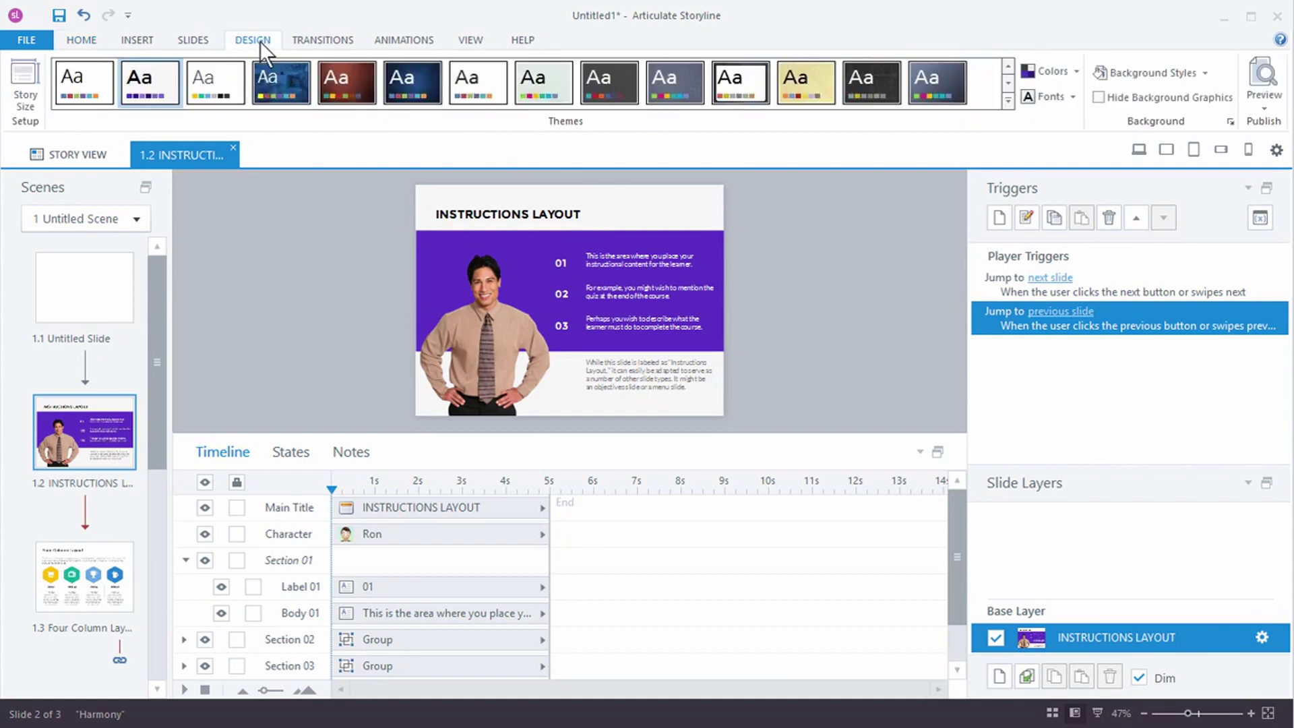
left_click(1074, 71)
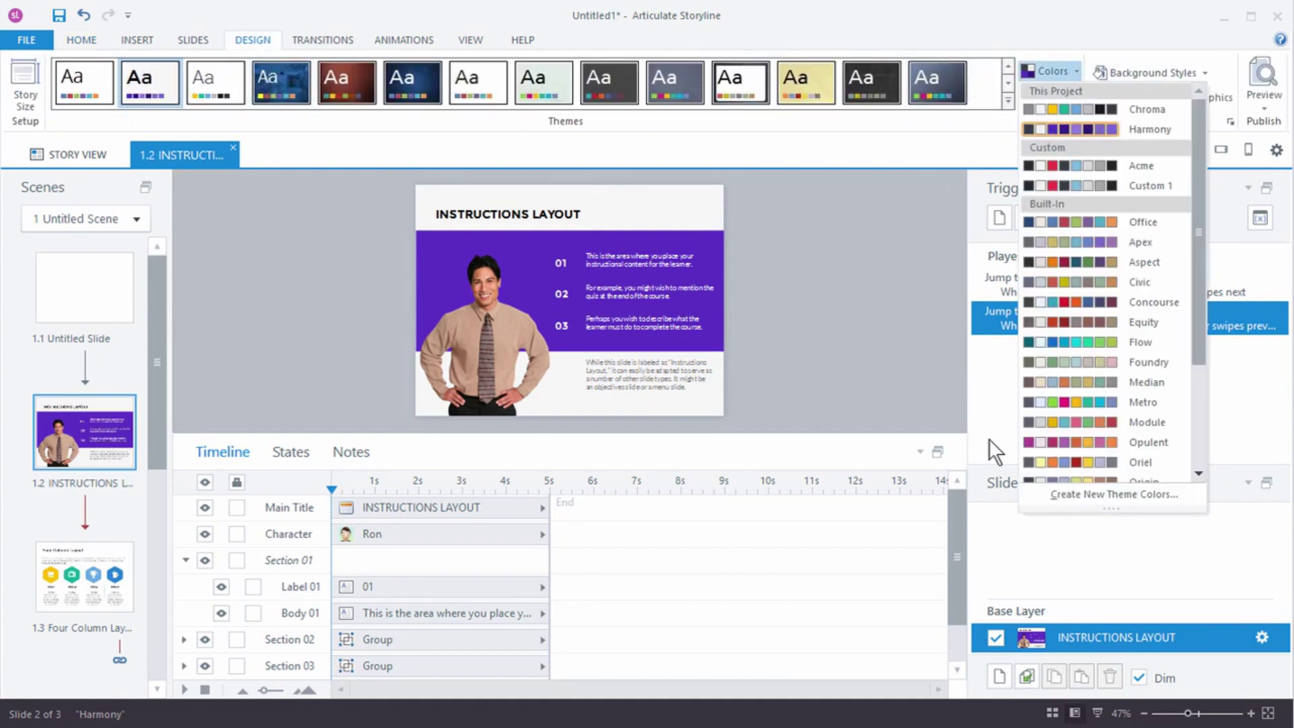
left_click(1094, 397)
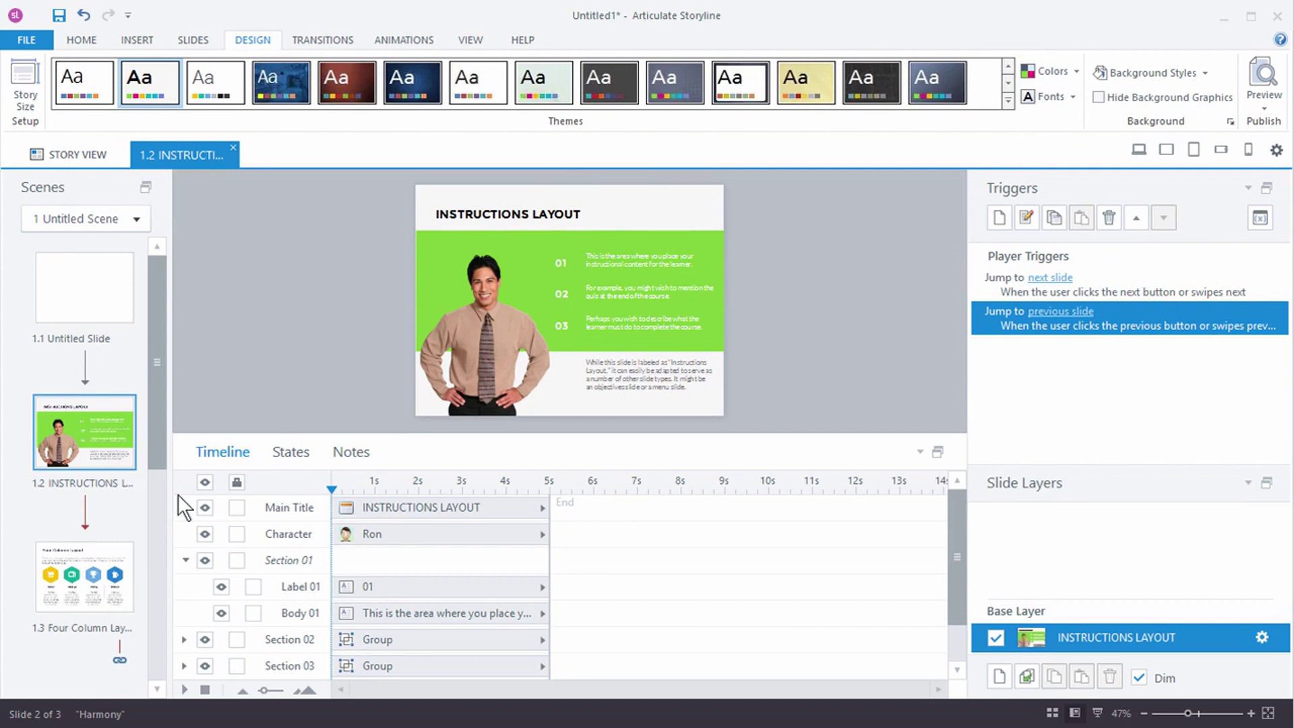
Step: Apply the built-in Metro theme colors to the Four Column slide
left_click(107, 597)
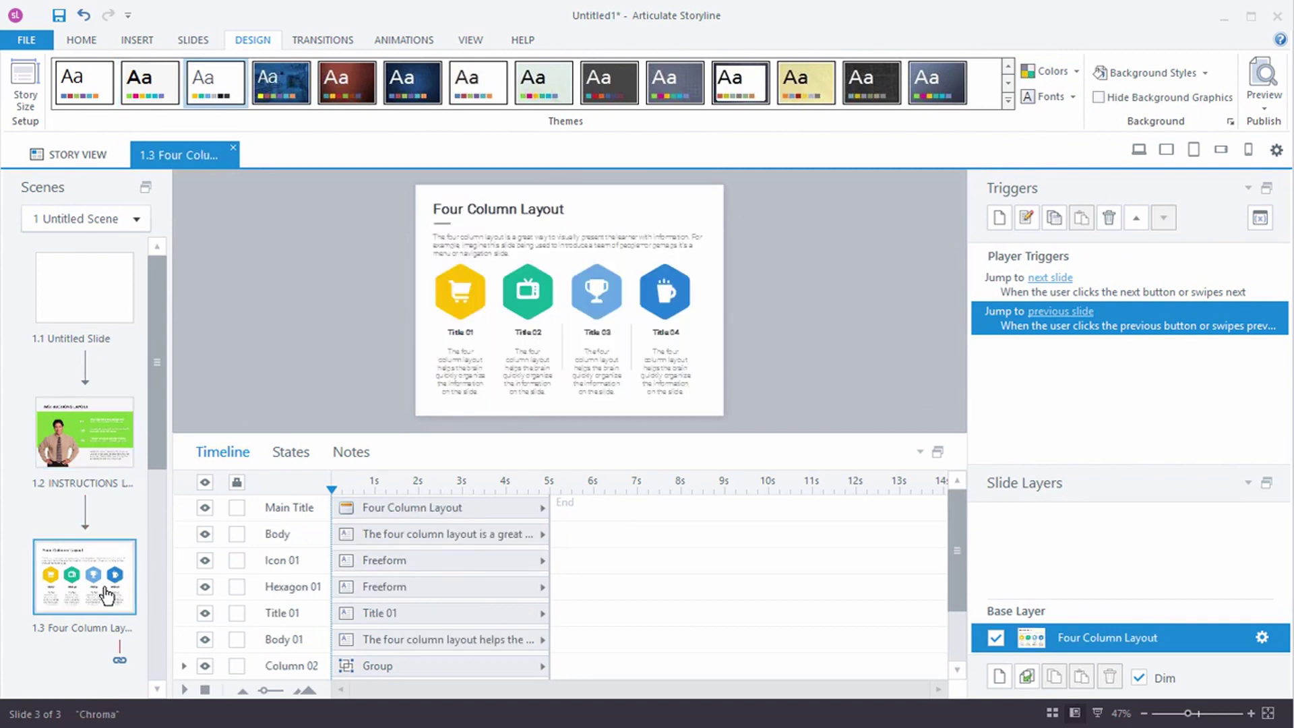
left_click(1078, 71)
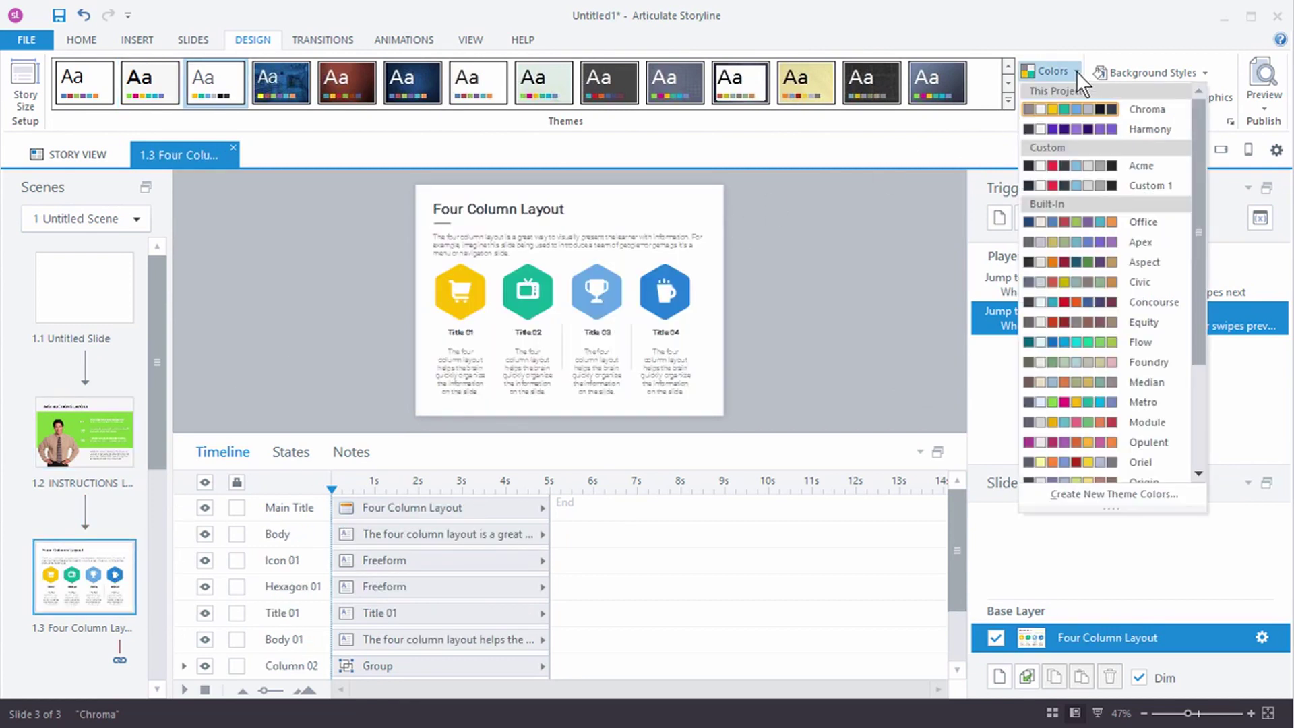
left_click(1078, 400)
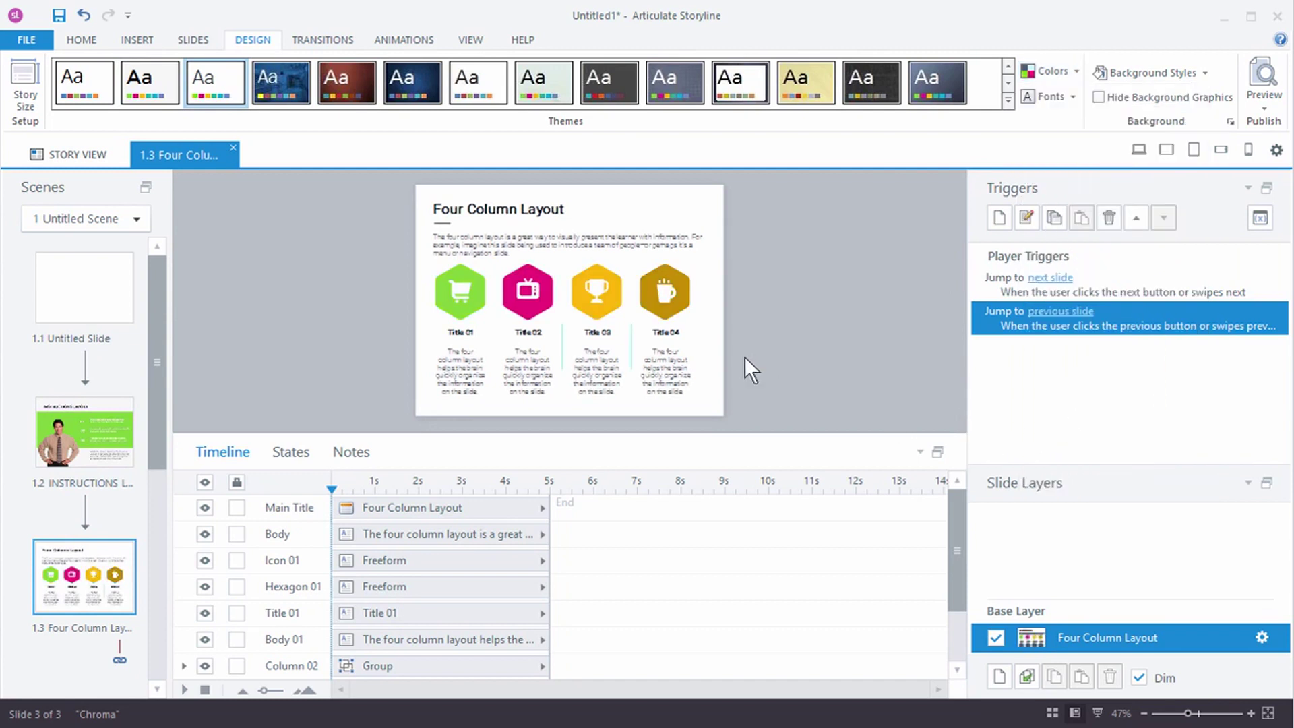
Step: Compare the two recolored slides and preview the Harmony theme colors on the Four Column slide without applying them
left_click(113, 450)
left_click(96, 593)
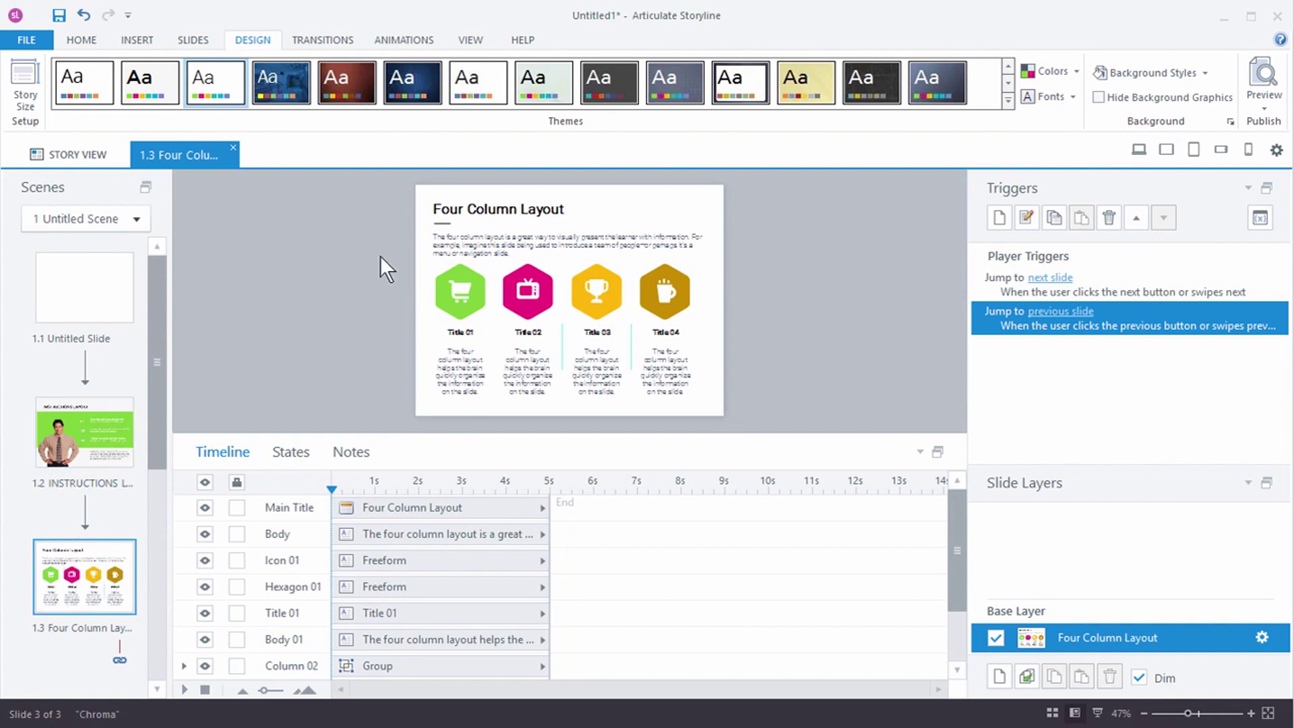
left_click(1074, 70)
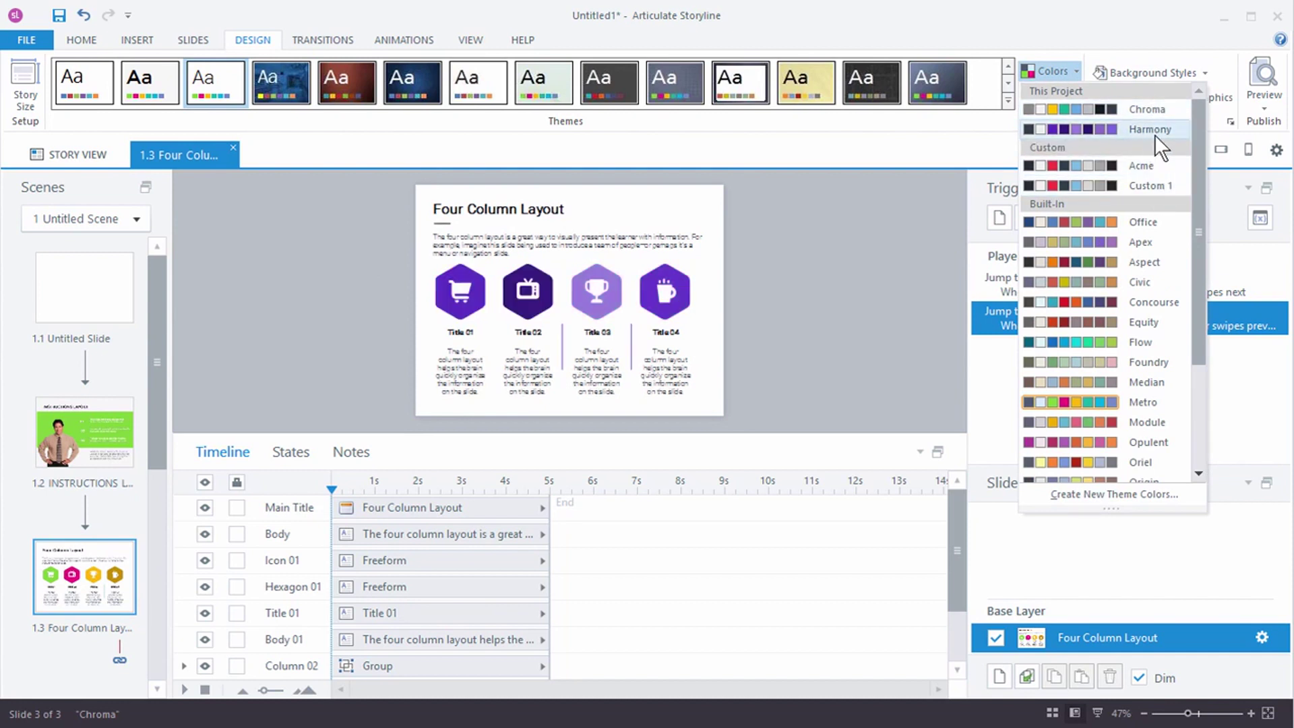
left_click(114, 435)
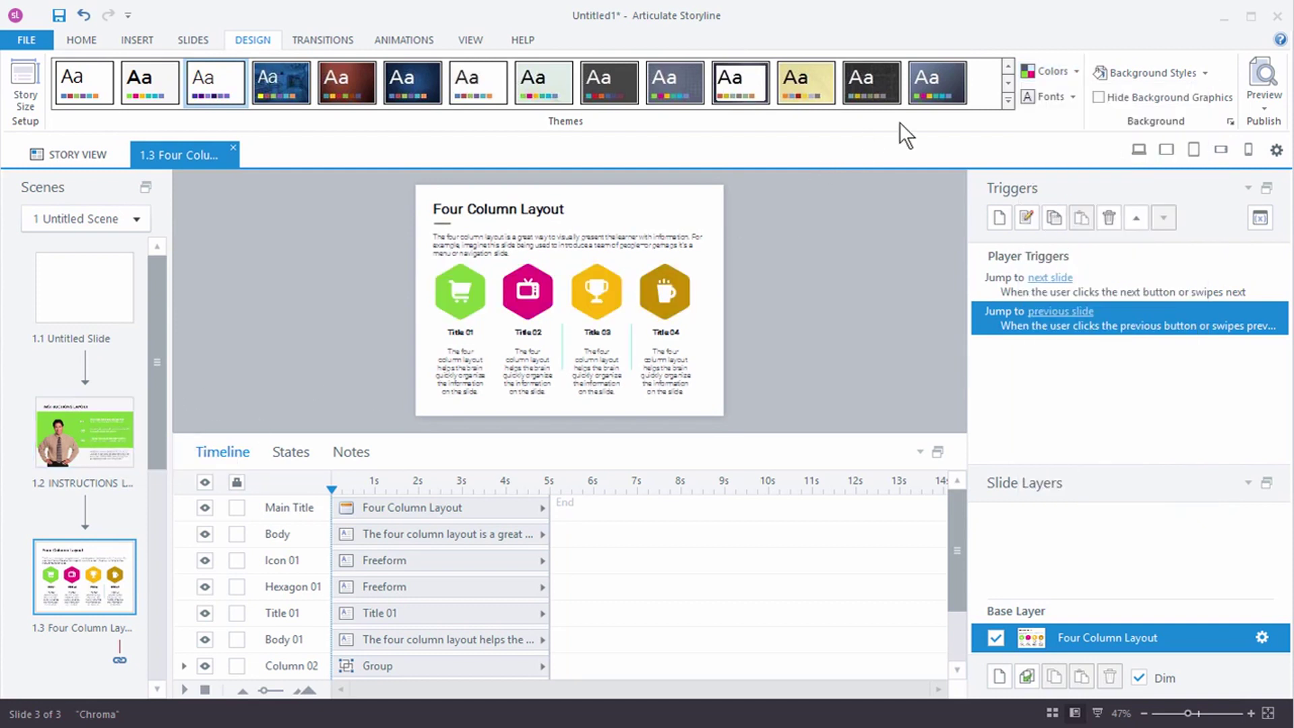
Step: Apply the project's Chroma theme colors to both the Instructions slide and the Four Column slide
key("Up")
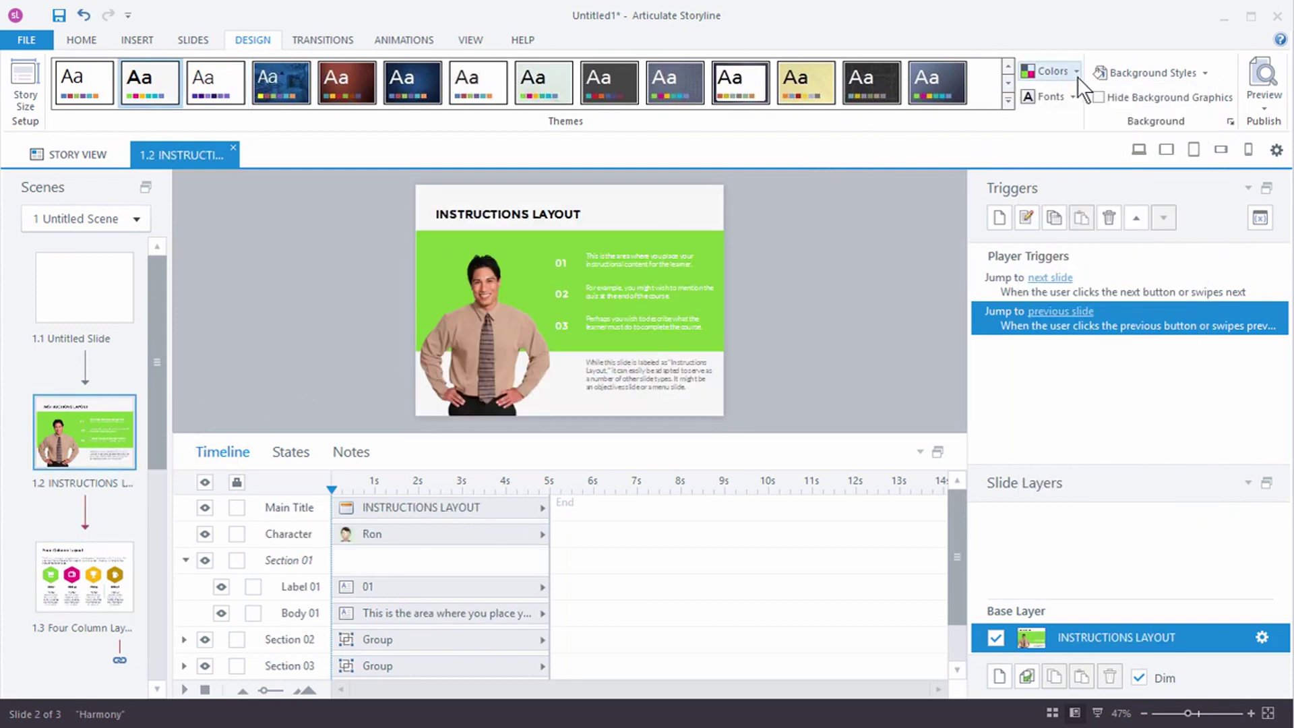
left_click(1076, 73)
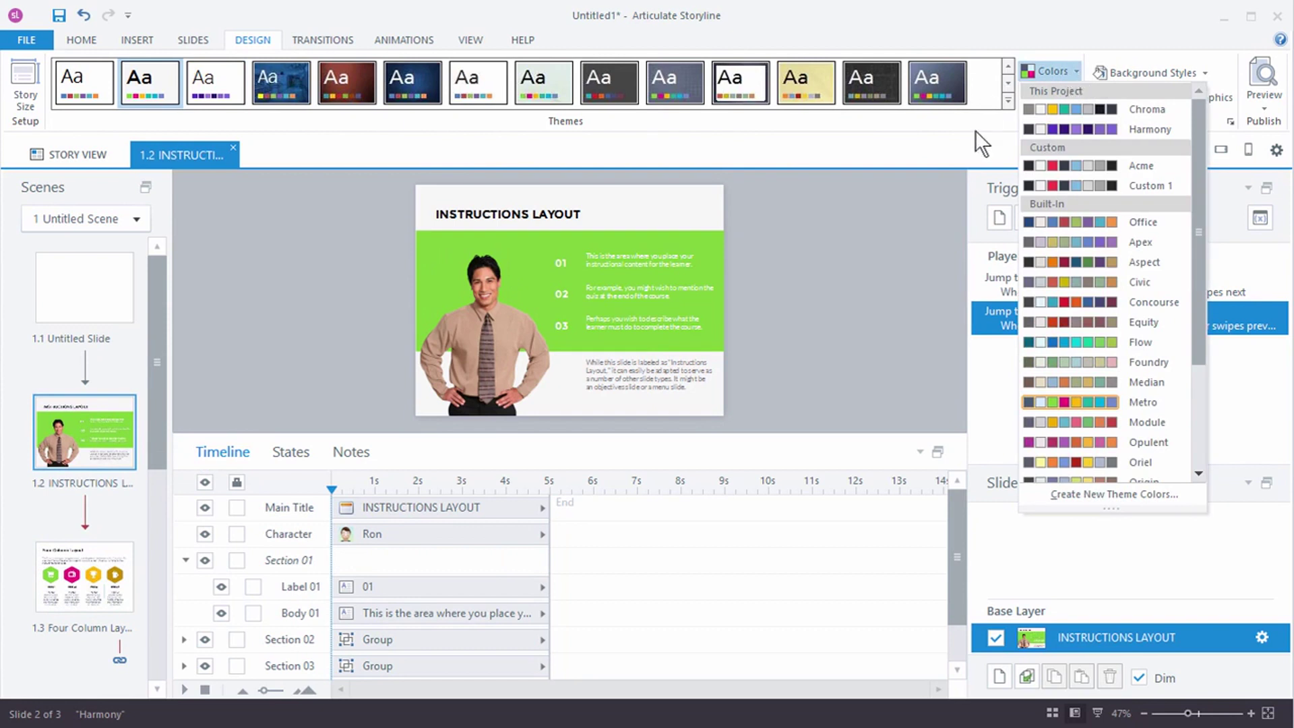
left_click(1090, 106)
left_click(85, 586)
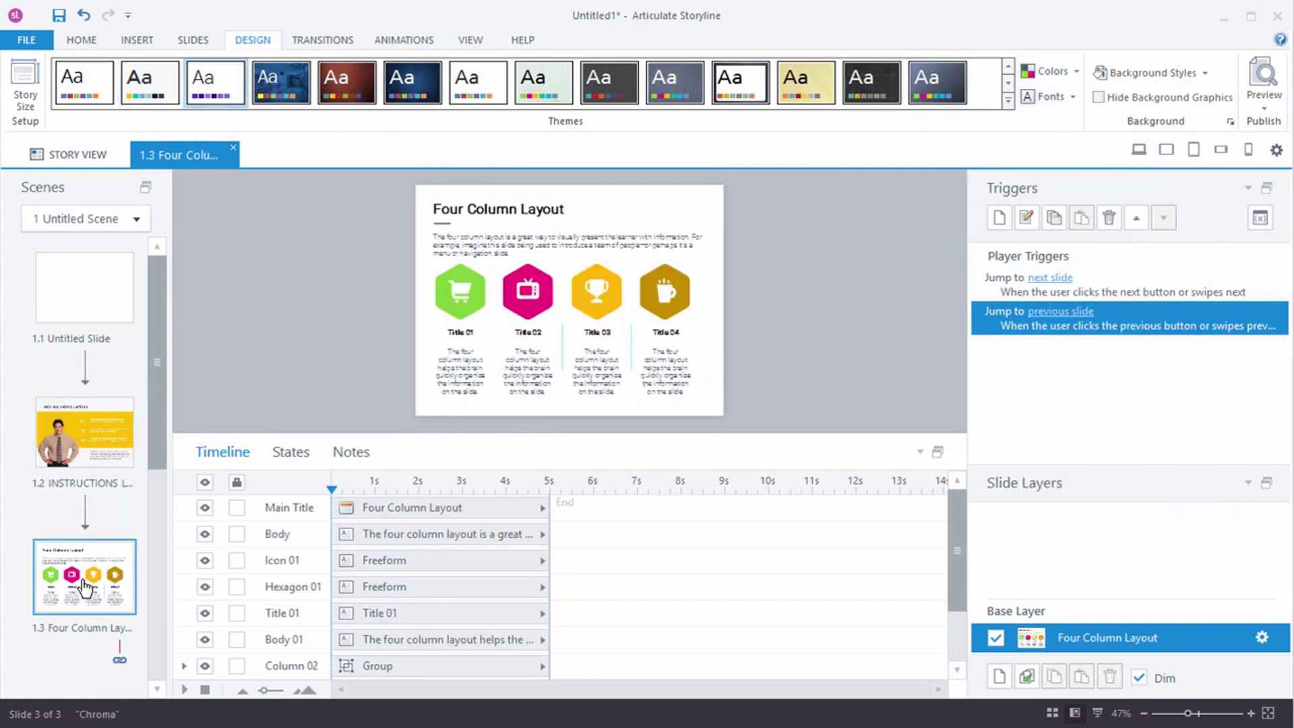
left_click(1072, 74)
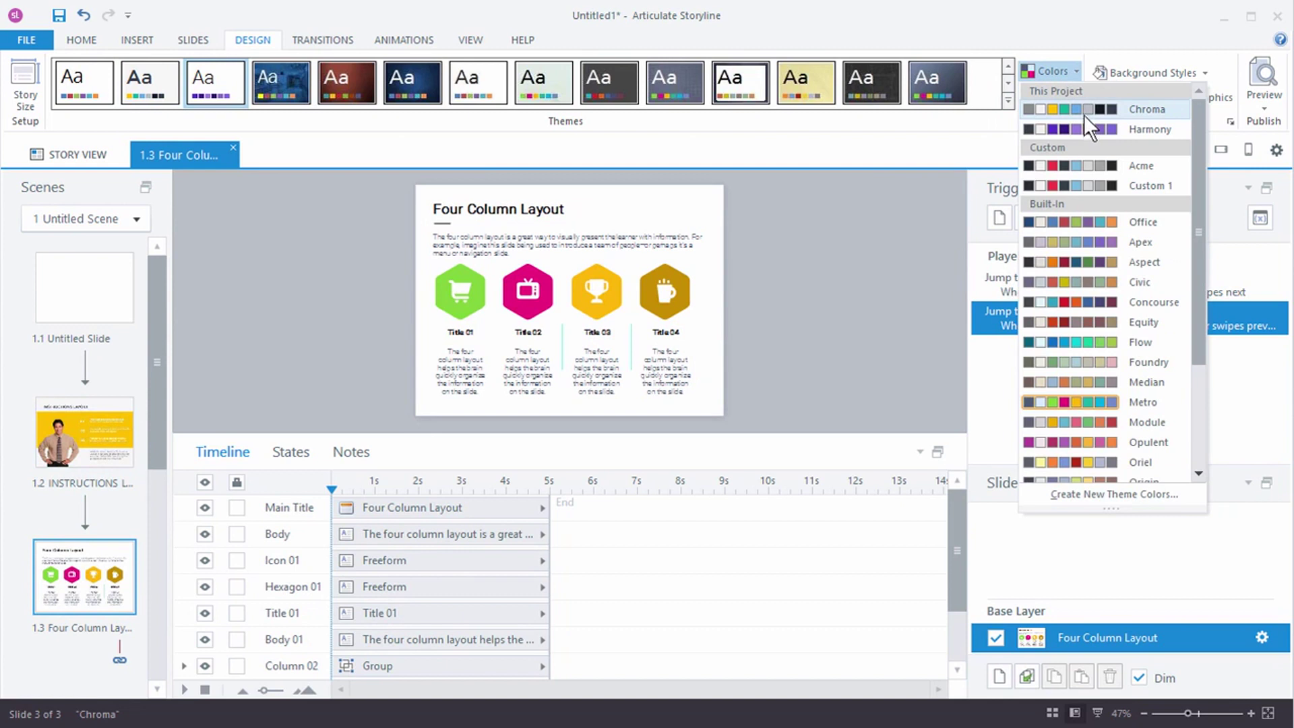
left_click(1083, 113)
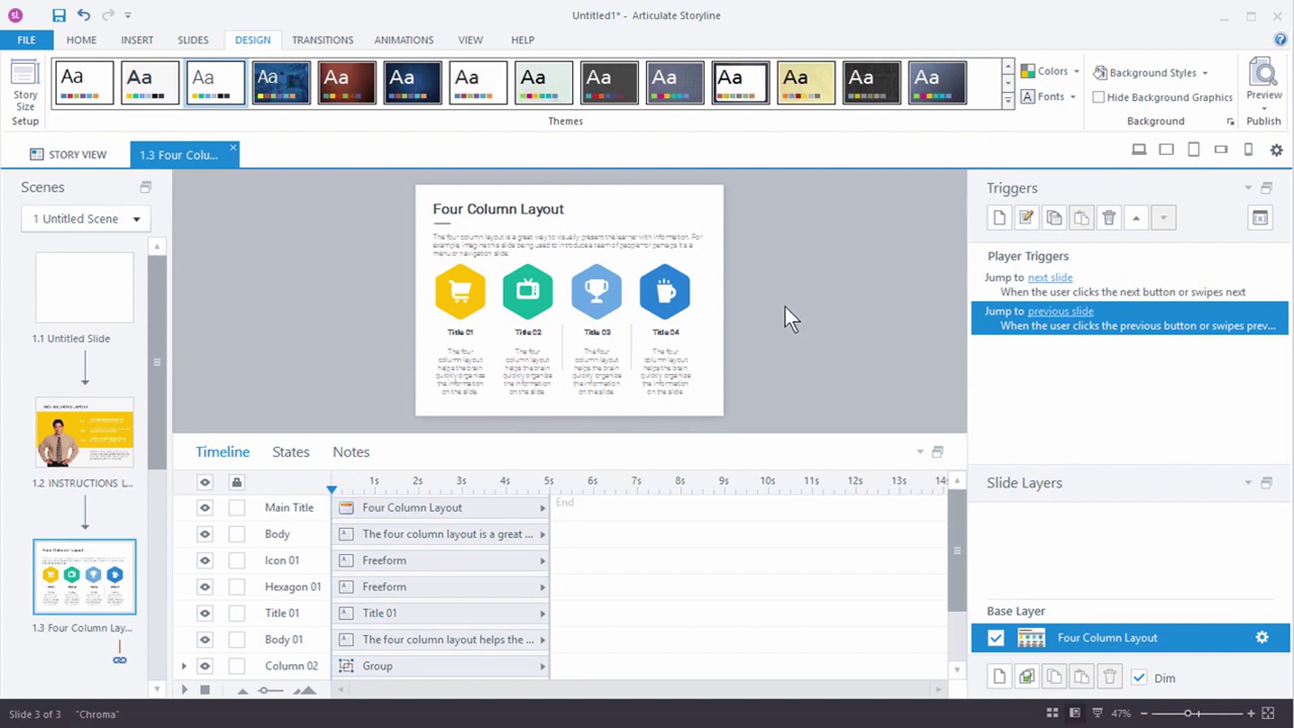
Step: Download the illustrated doctor Zachary from the character library and select him as replacement for the Instructions slide's character
left_click(101, 453)
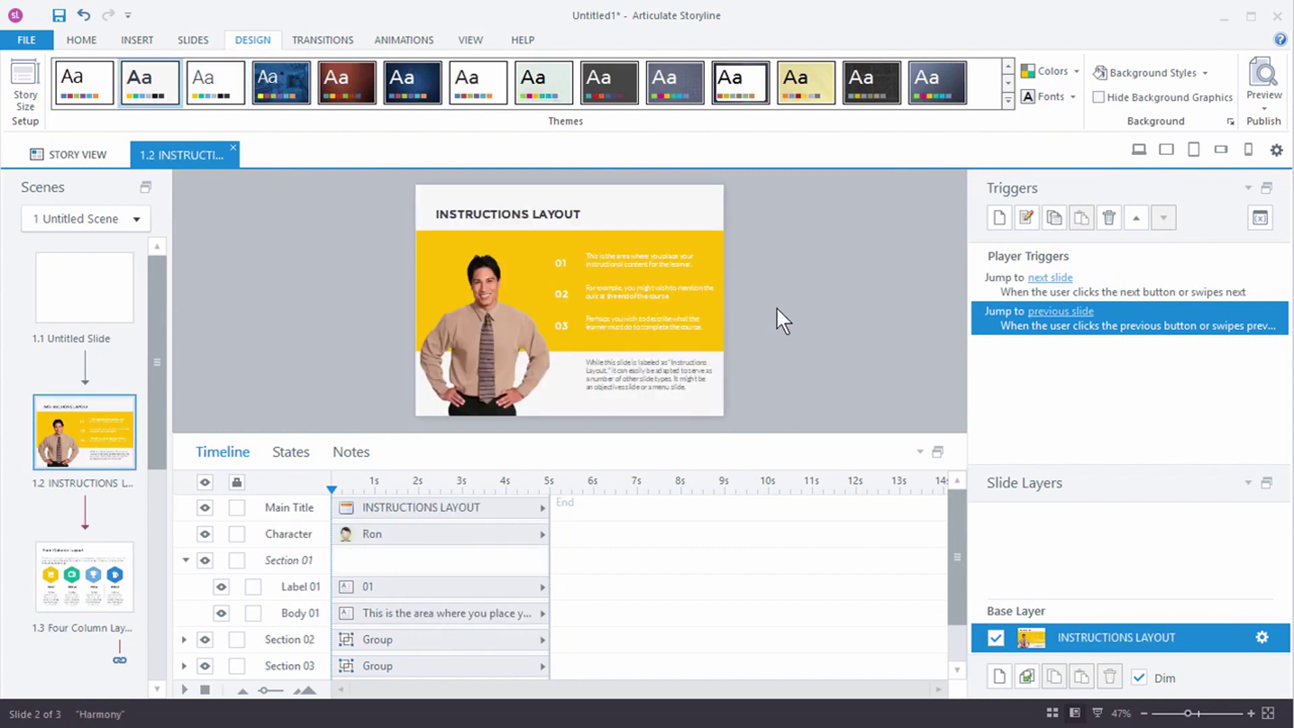
left_click(479, 333)
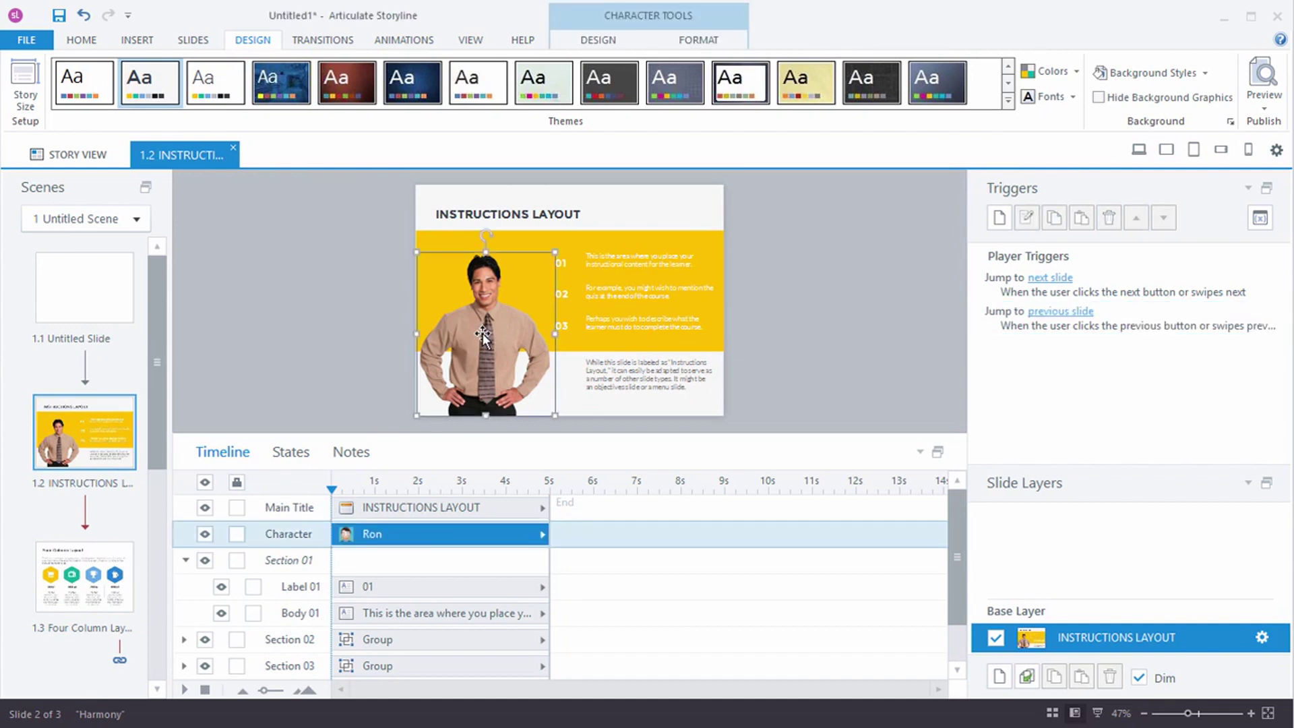
double_click(482, 333)
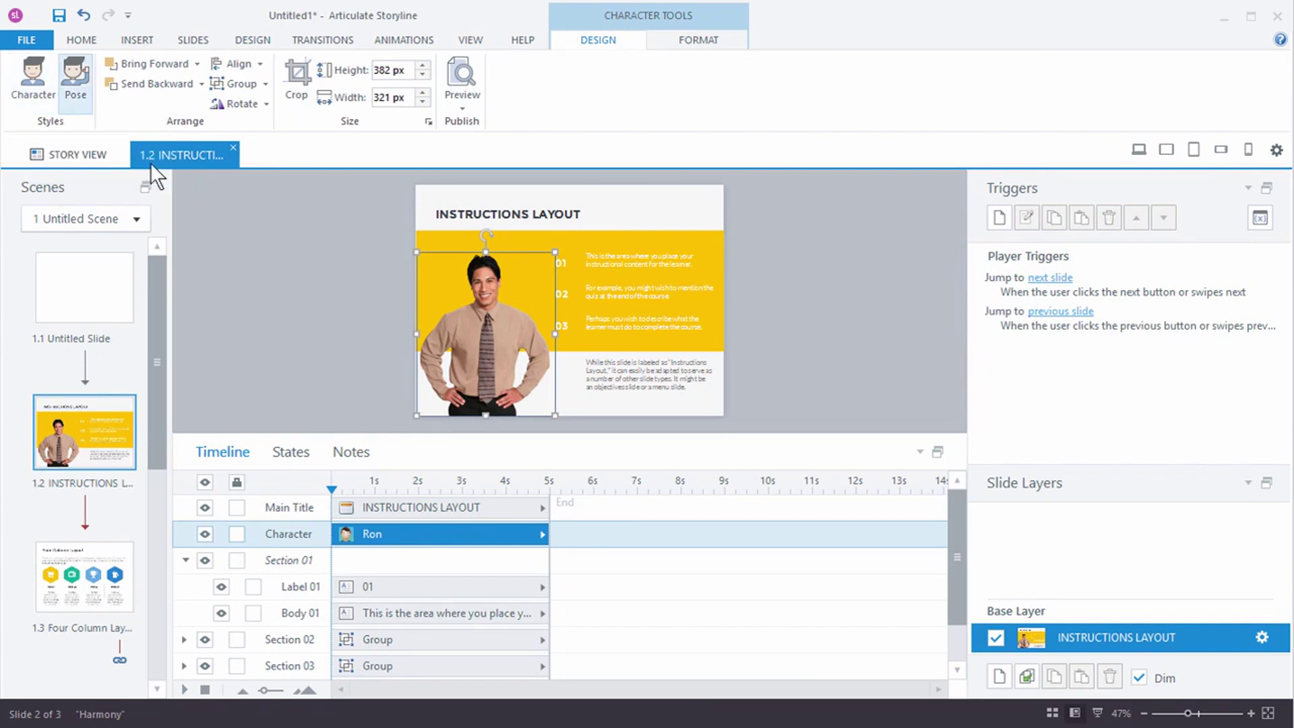
left_click(33, 78)
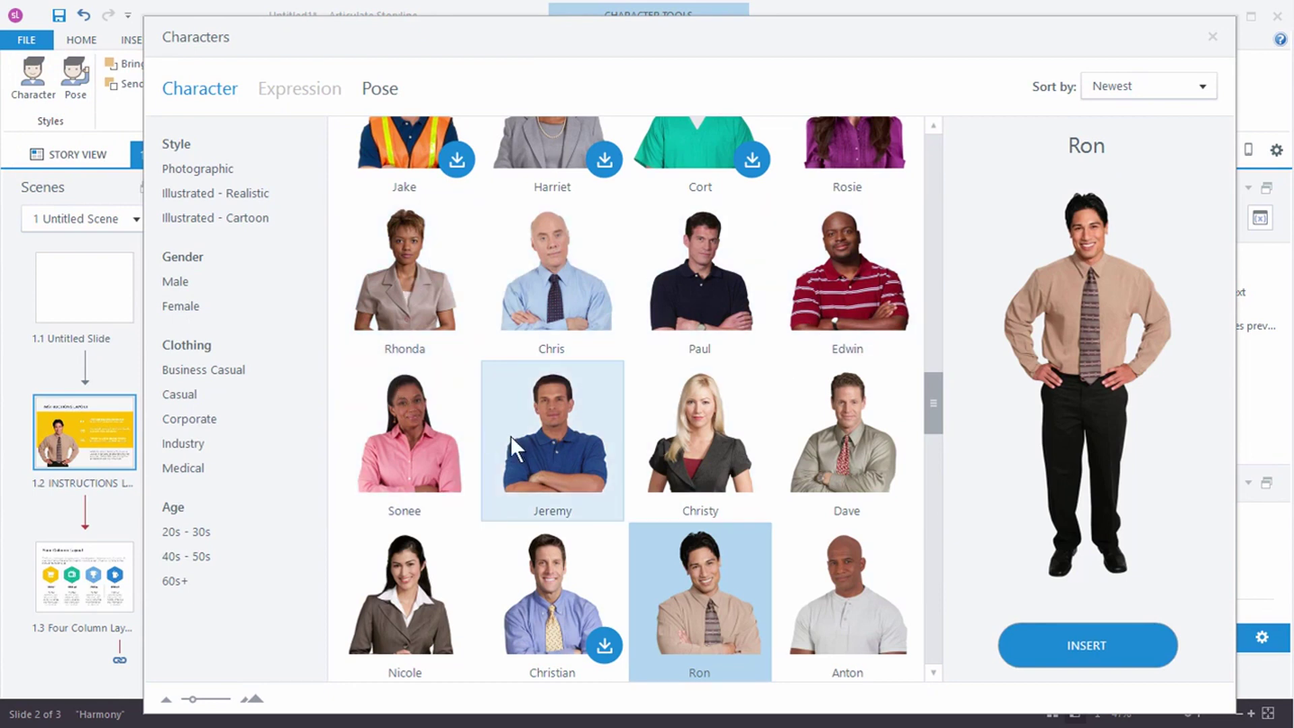
left_click_drag(923, 406, 948, 217)
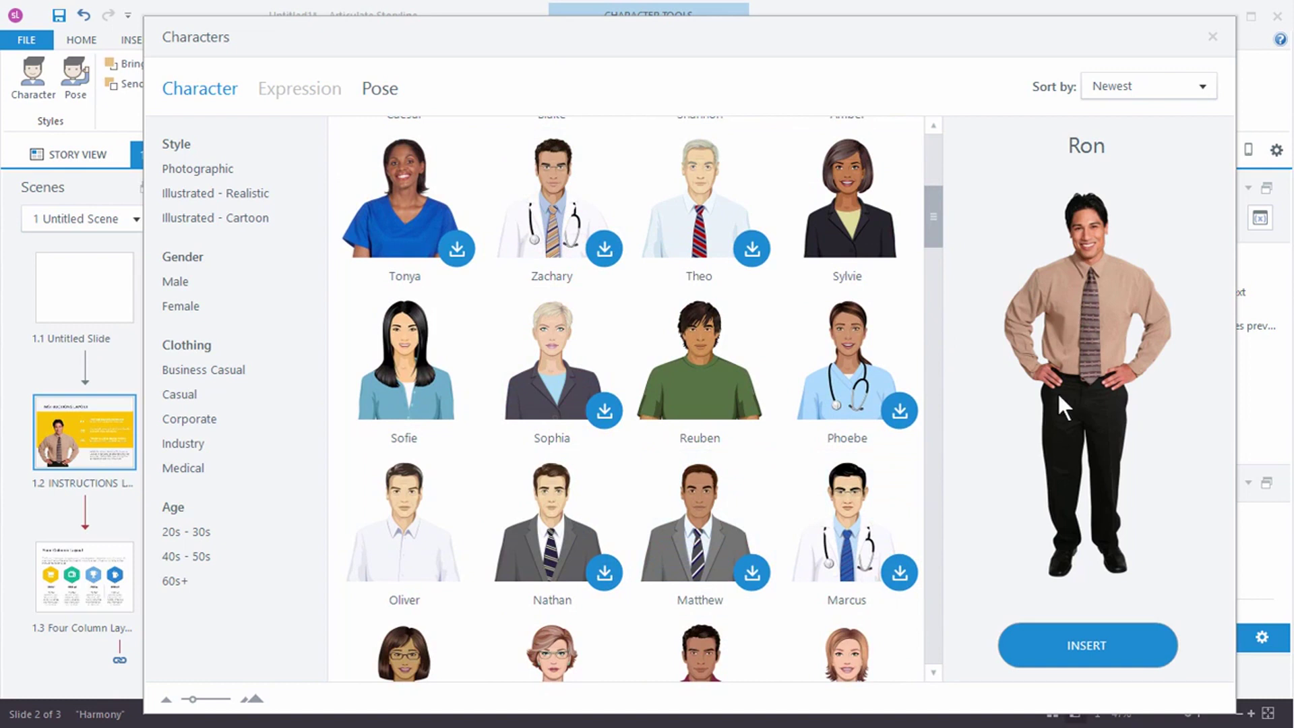
mouse_move(576, 265)
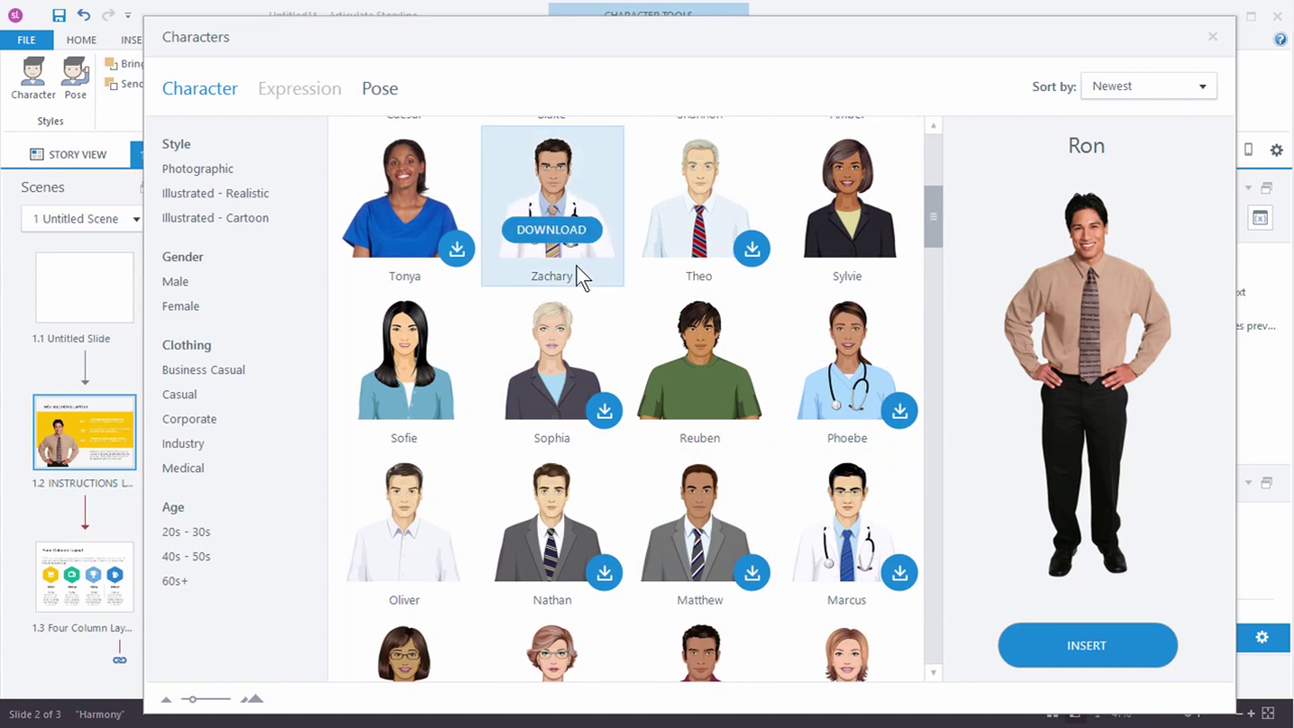
left_click(547, 229)
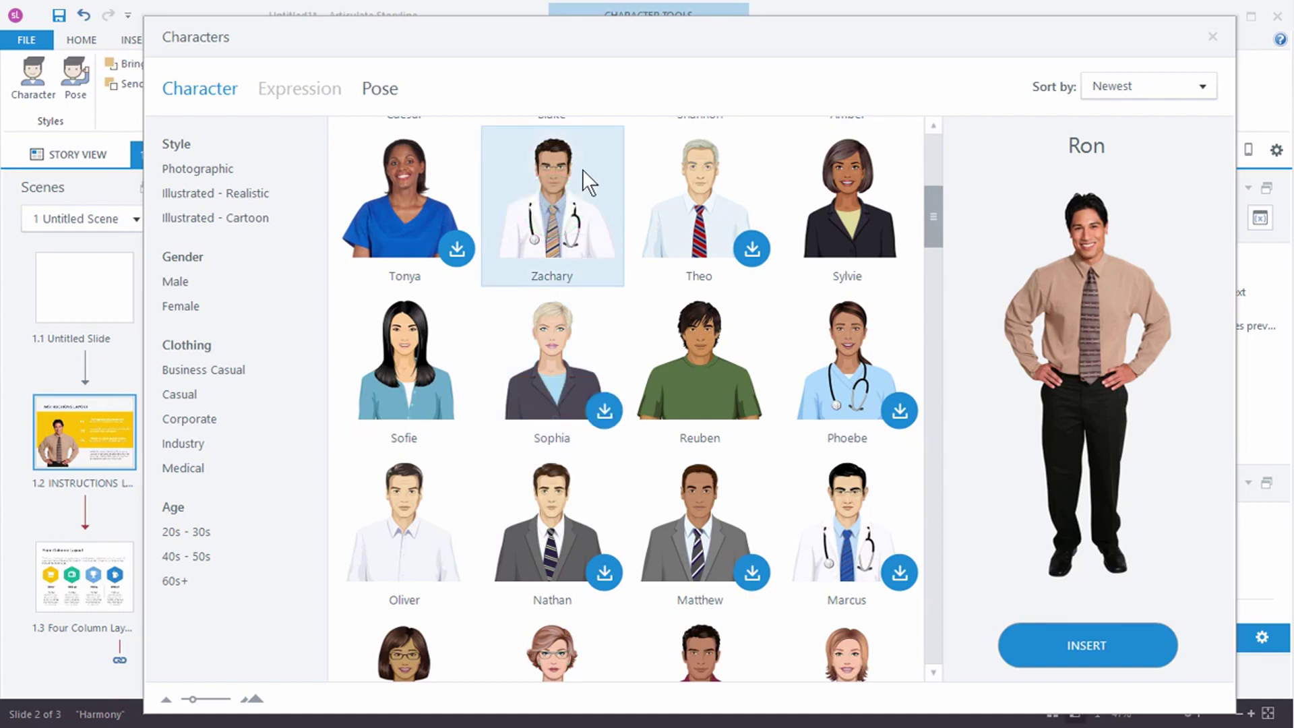
left_click(549, 205)
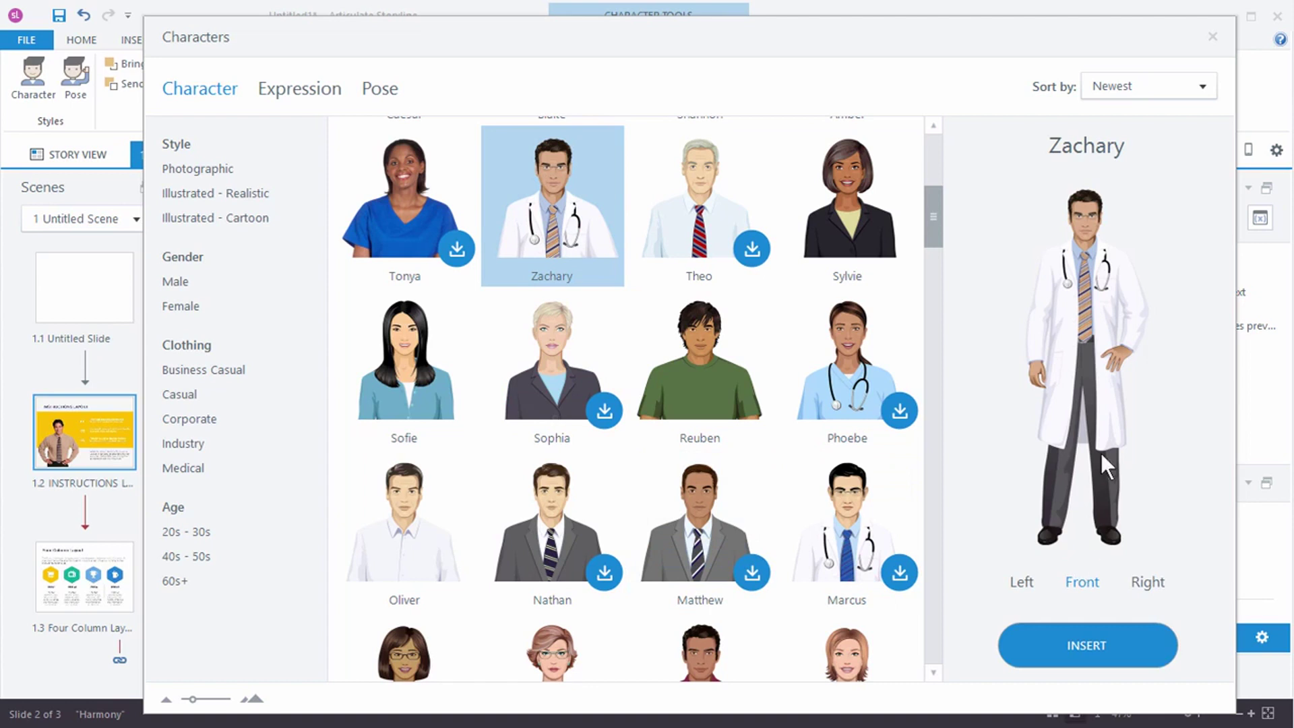
Step: Give Zachary the Talking expression and insert him in place of Ron on the Instructions slide
left_click(287, 98)
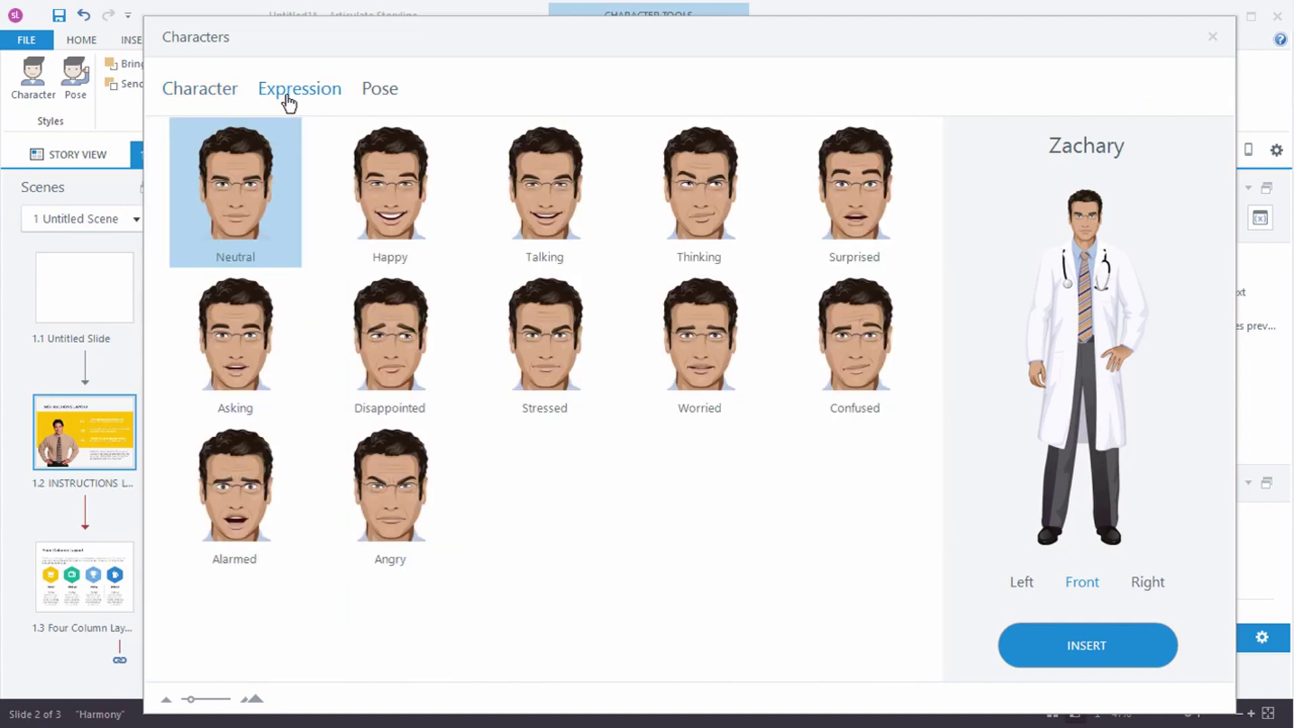
left_click(527, 188)
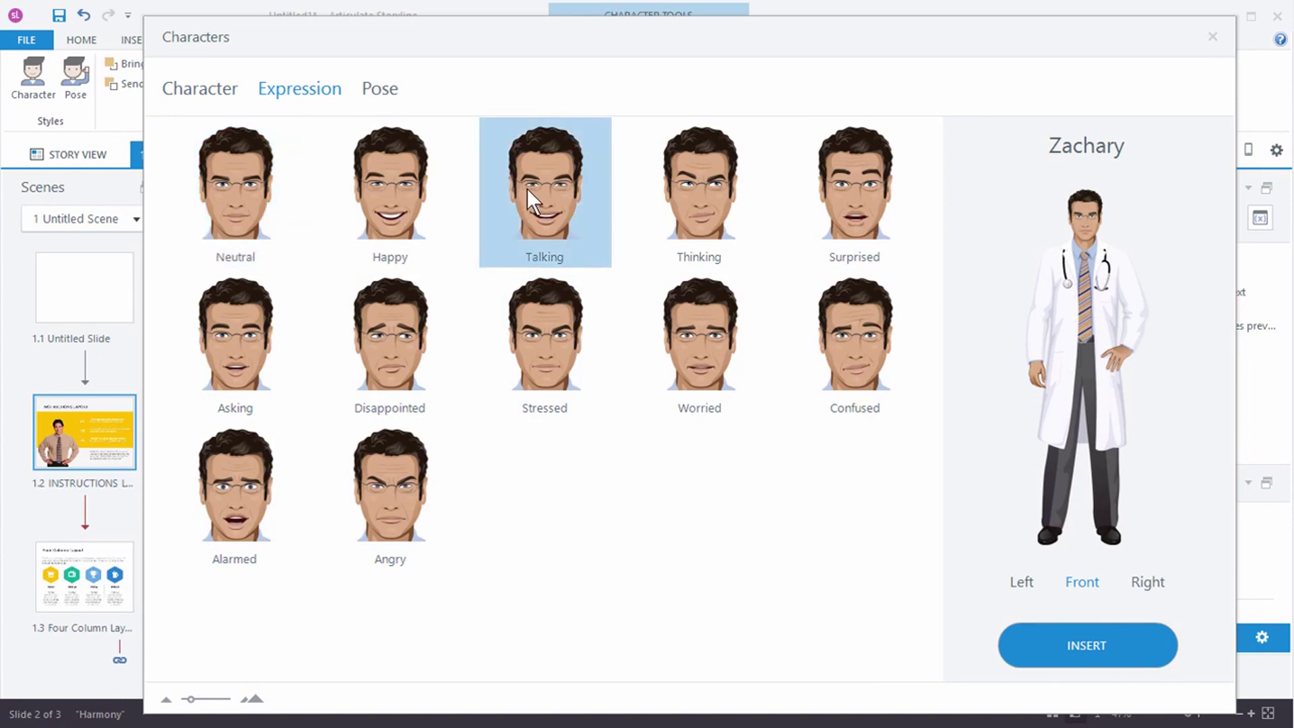
left_click(1073, 624)
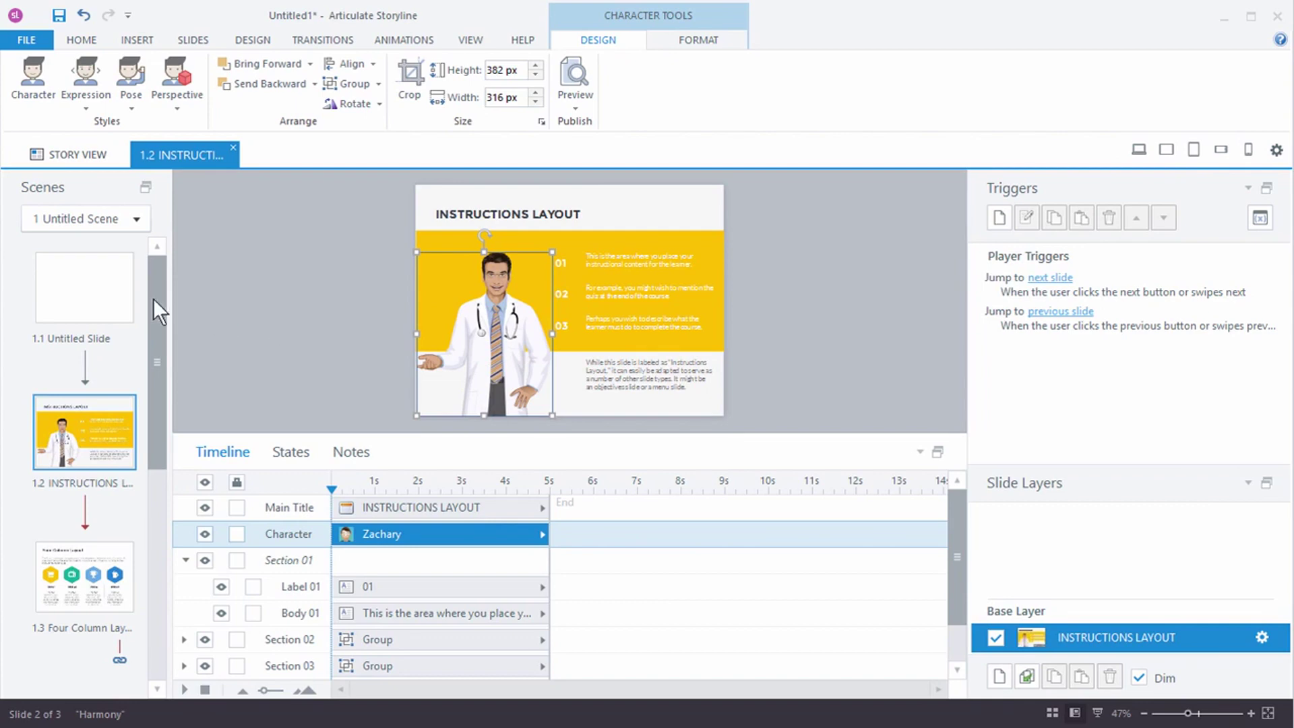
Step: Open the character library to add a character to the blank first slide
left_click(95, 305)
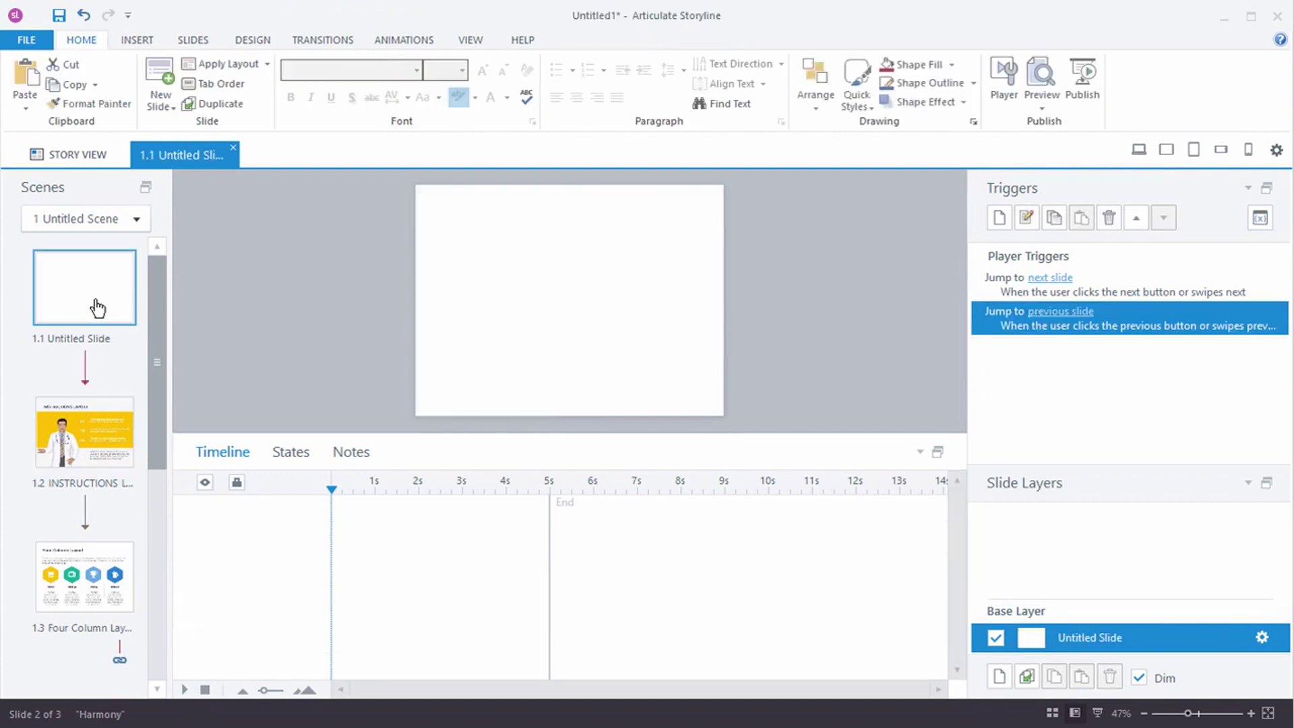
left_click(134, 39)
left_click(289, 73)
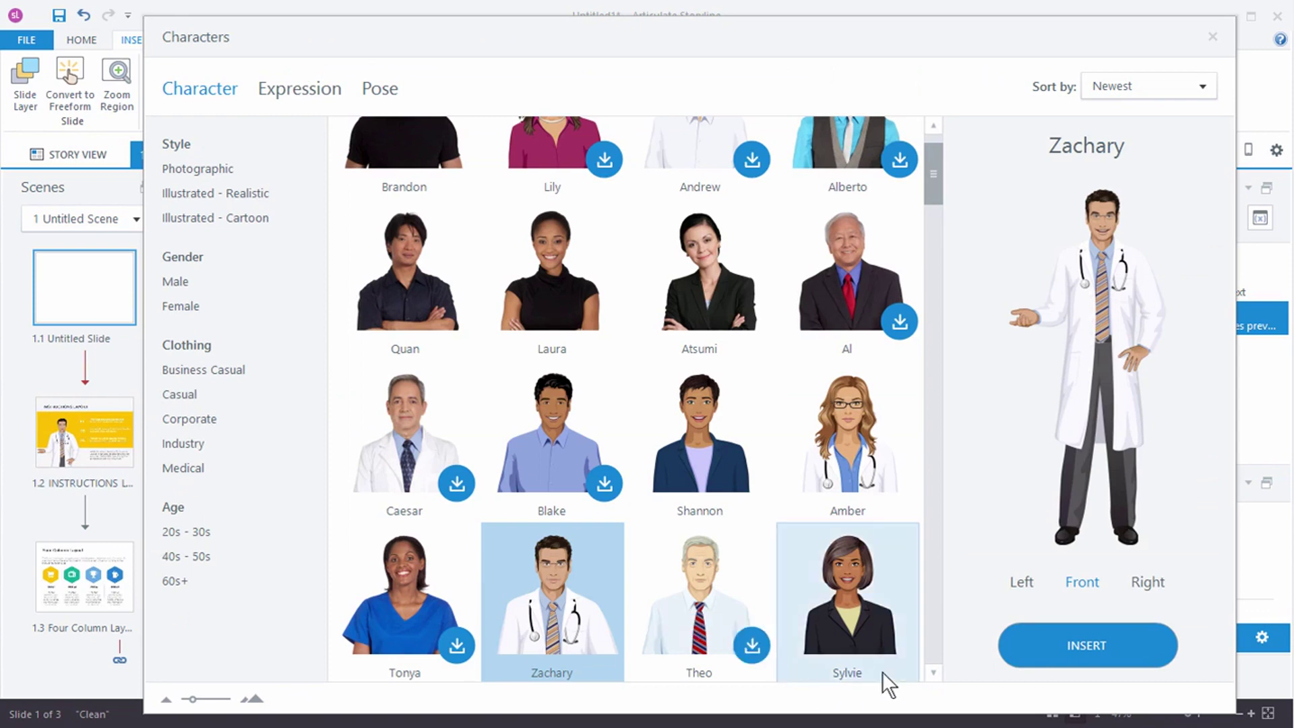
Step: Compare the characters offered in the Photographic, Illustrated - Realistic and Illustrated - Cartoon styles, including two styles combined
left_click(212, 169)
left_click(212, 168)
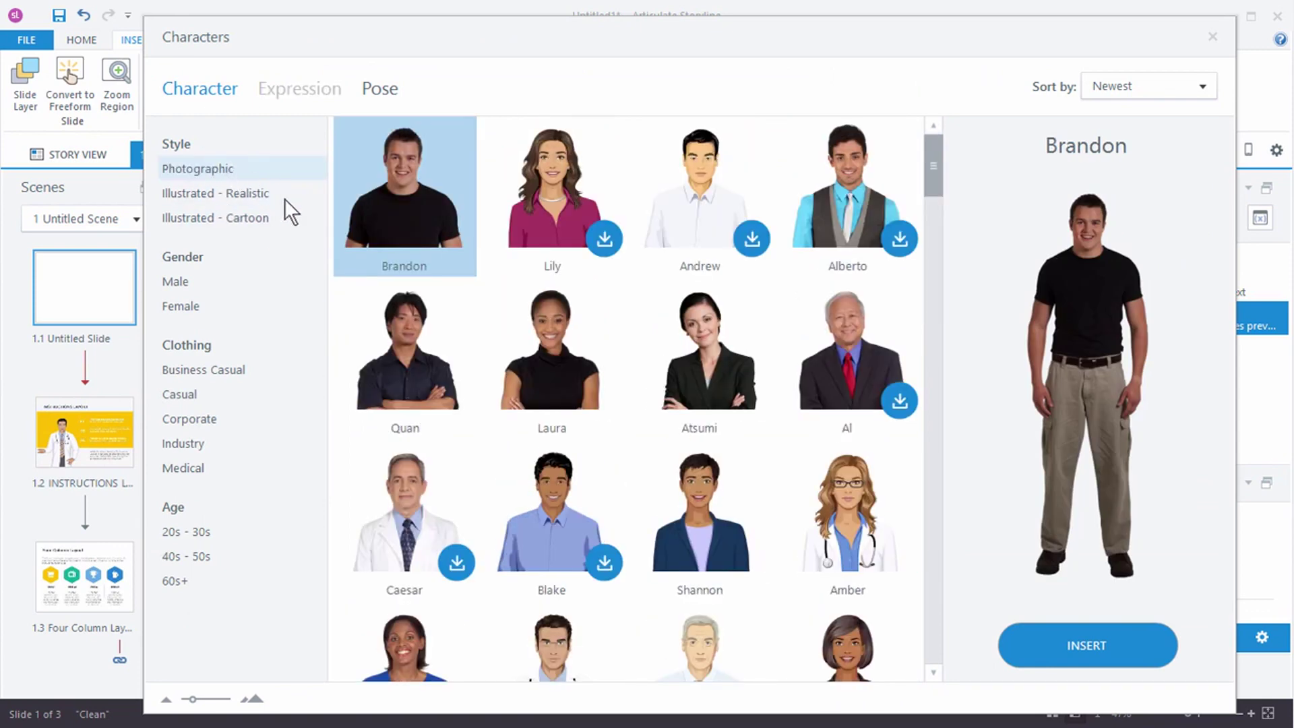
left_click(232, 194)
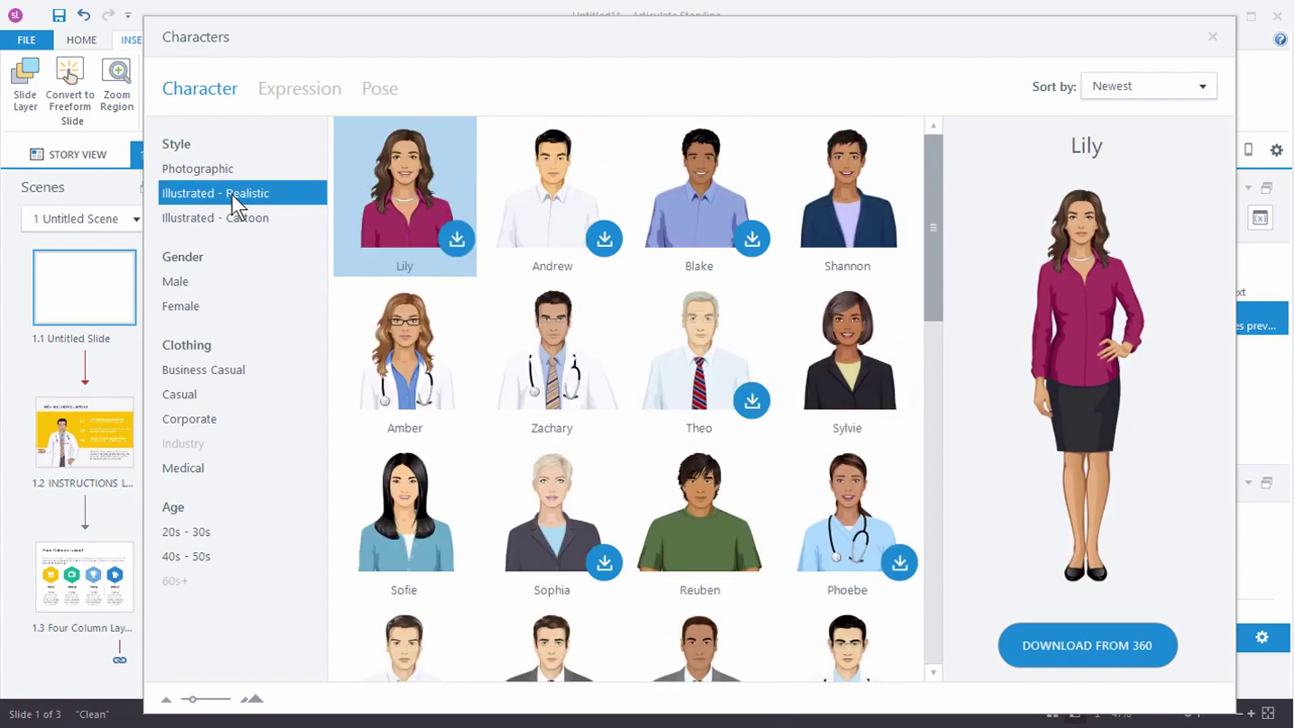
left_click(174, 191)
left_click(190, 216)
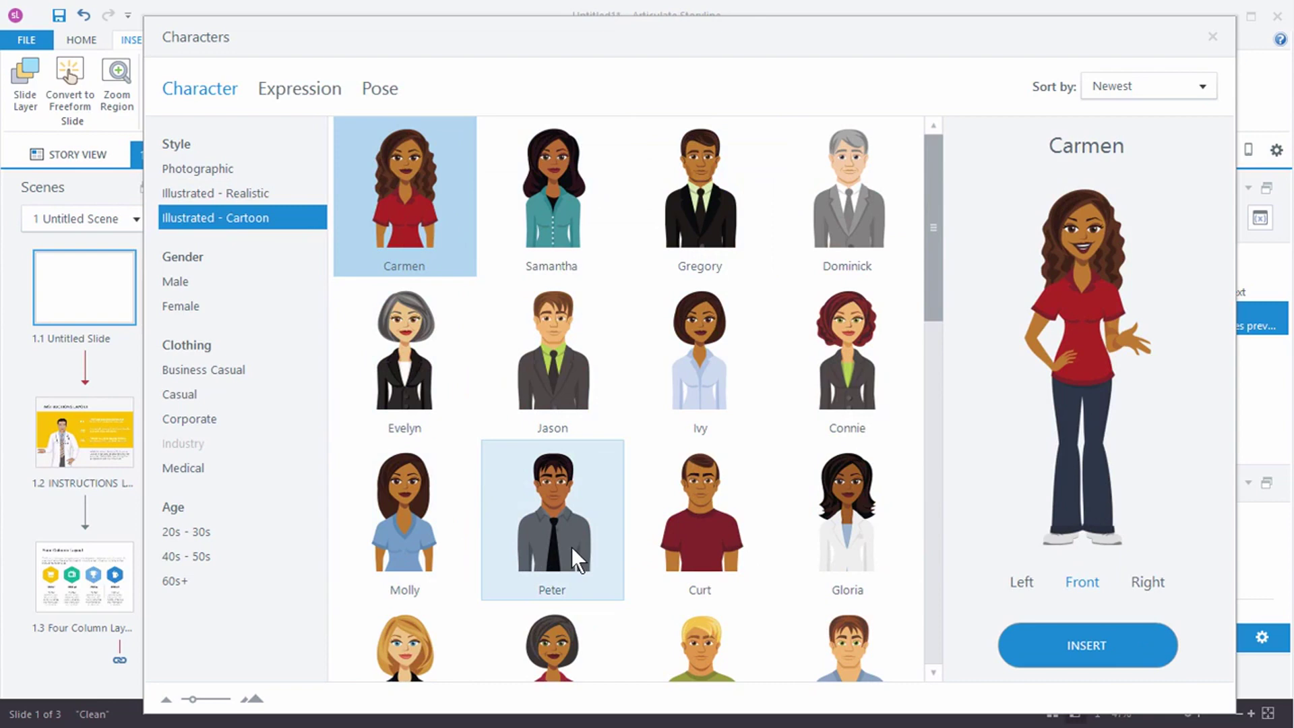
left_click(194, 170)
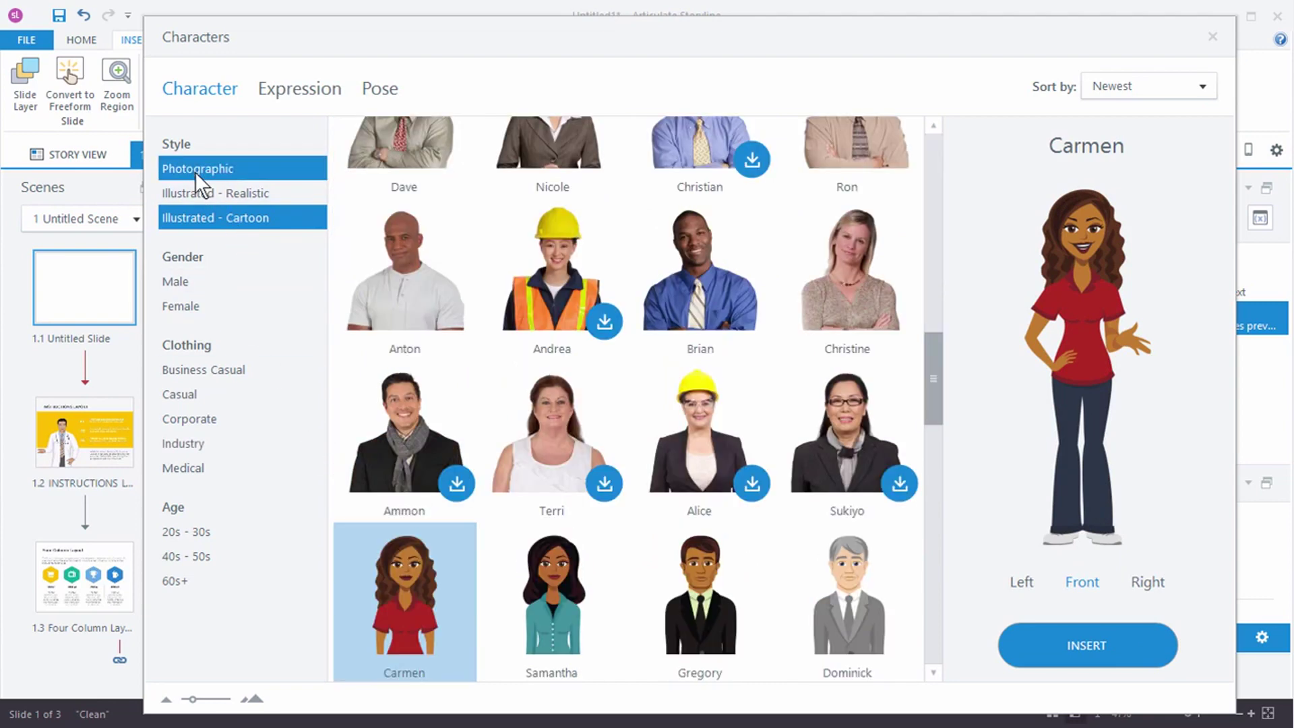
left_click(217, 214)
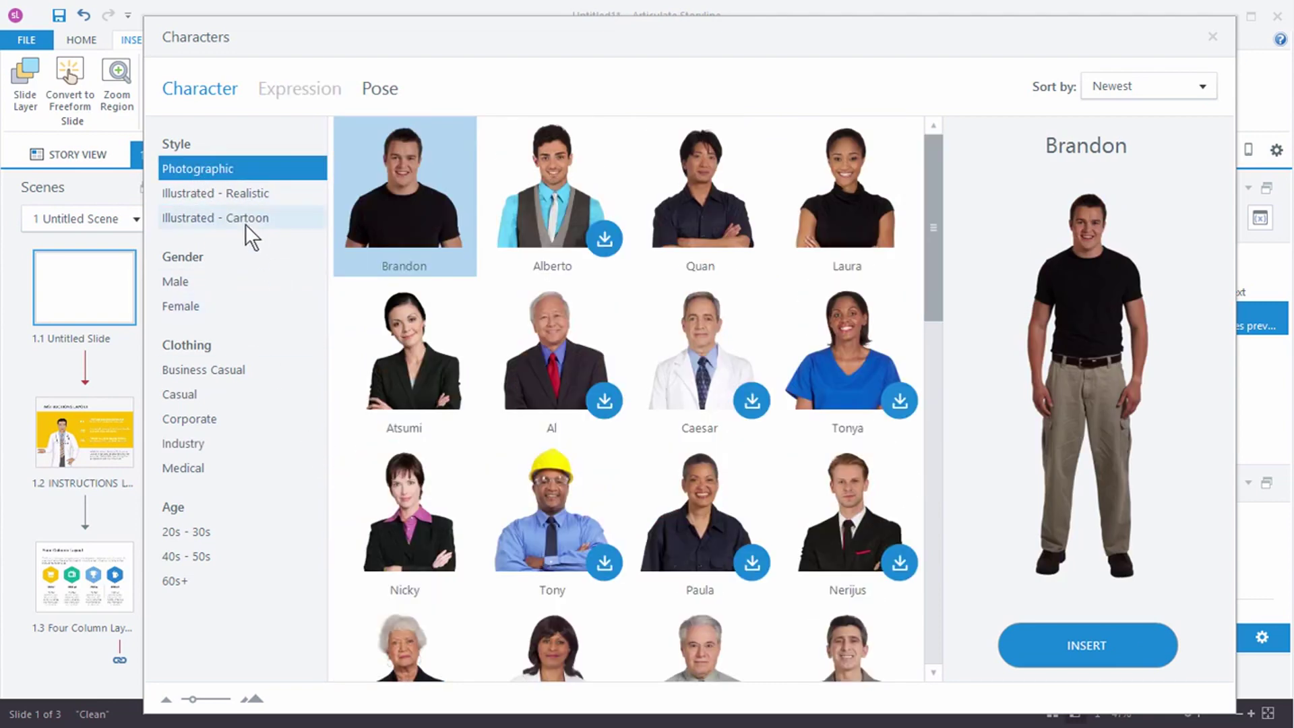
Step: Filter the characters to the Illustrated - Realistic style only and select Sylvie
left_click(229, 194)
left_click(189, 168)
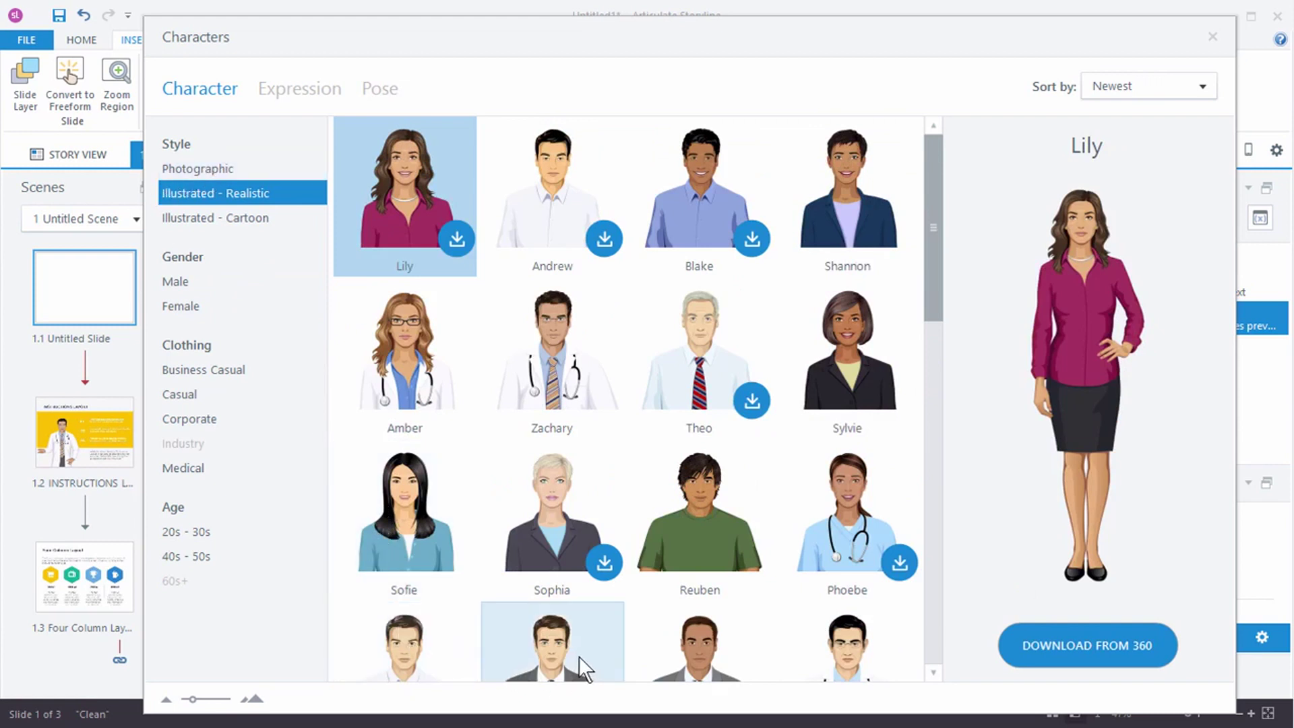
left_click(847, 336)
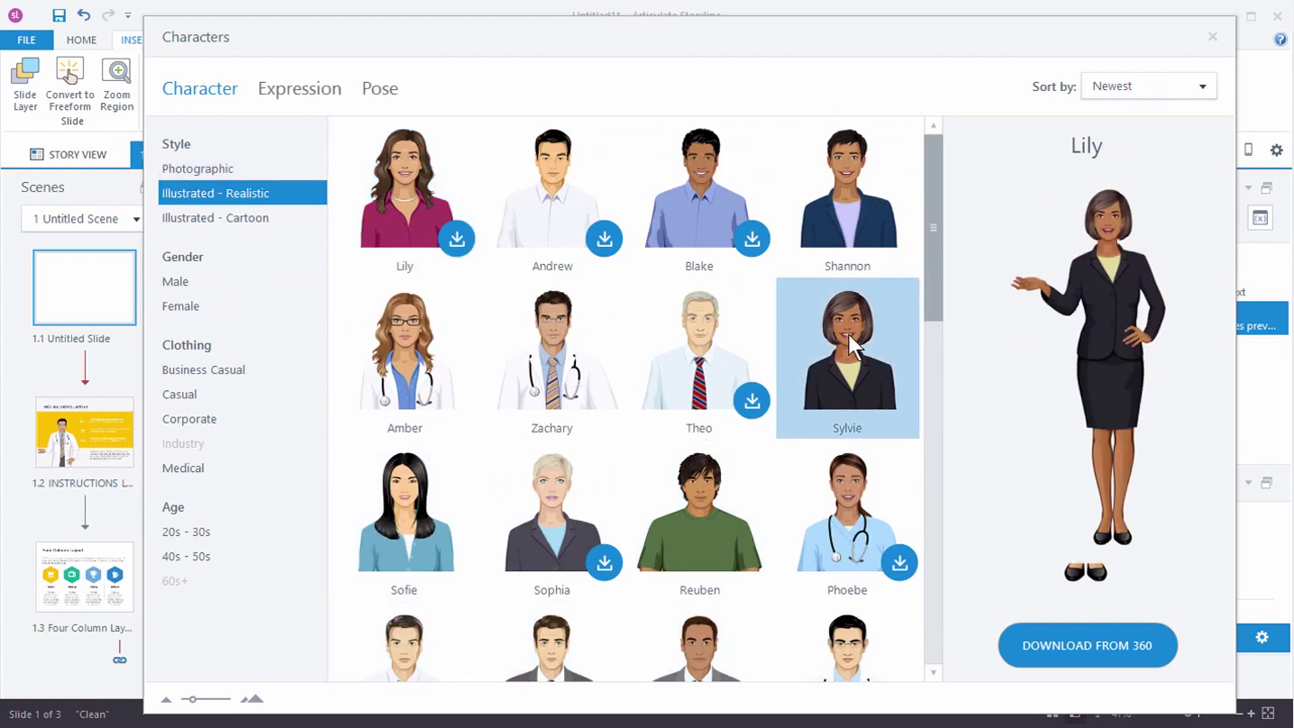
Step: Keep Sylvie's Talking expression, give her the Pointer 3 pose with the Left perspective, and insert her on the blank slide
left_click(312, 91)
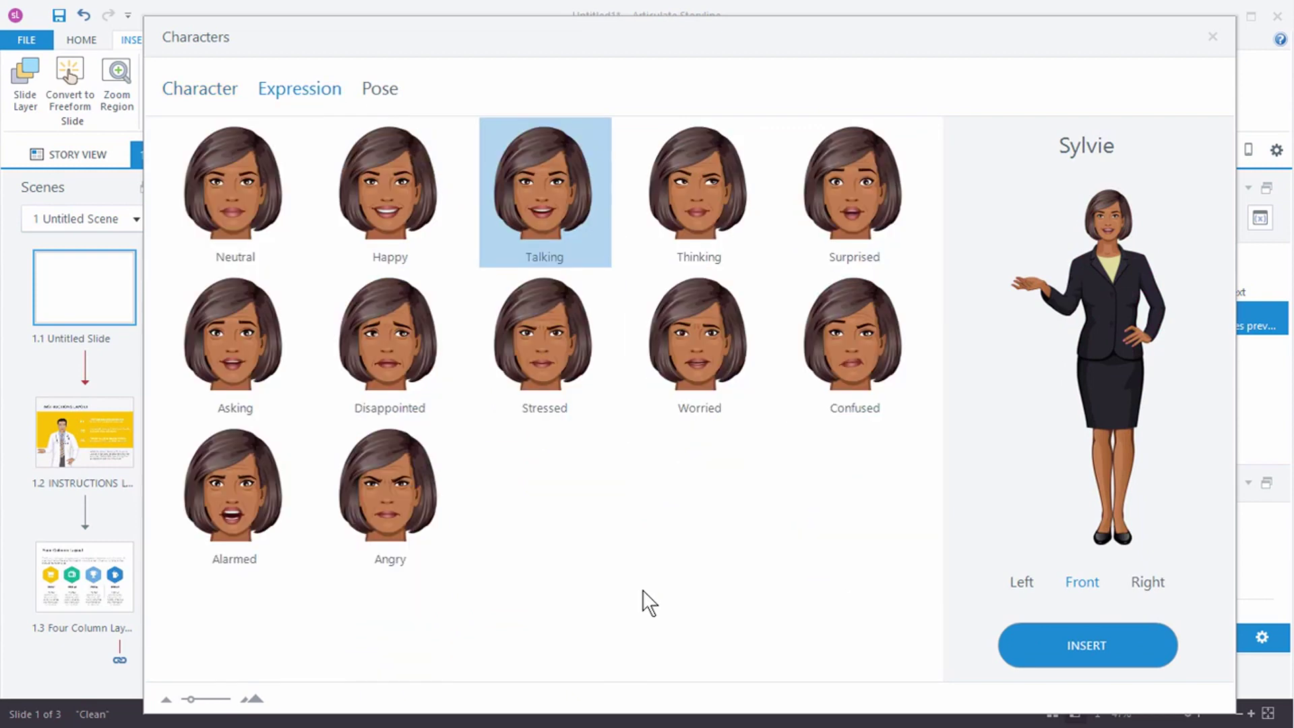
left_click(374, 91)
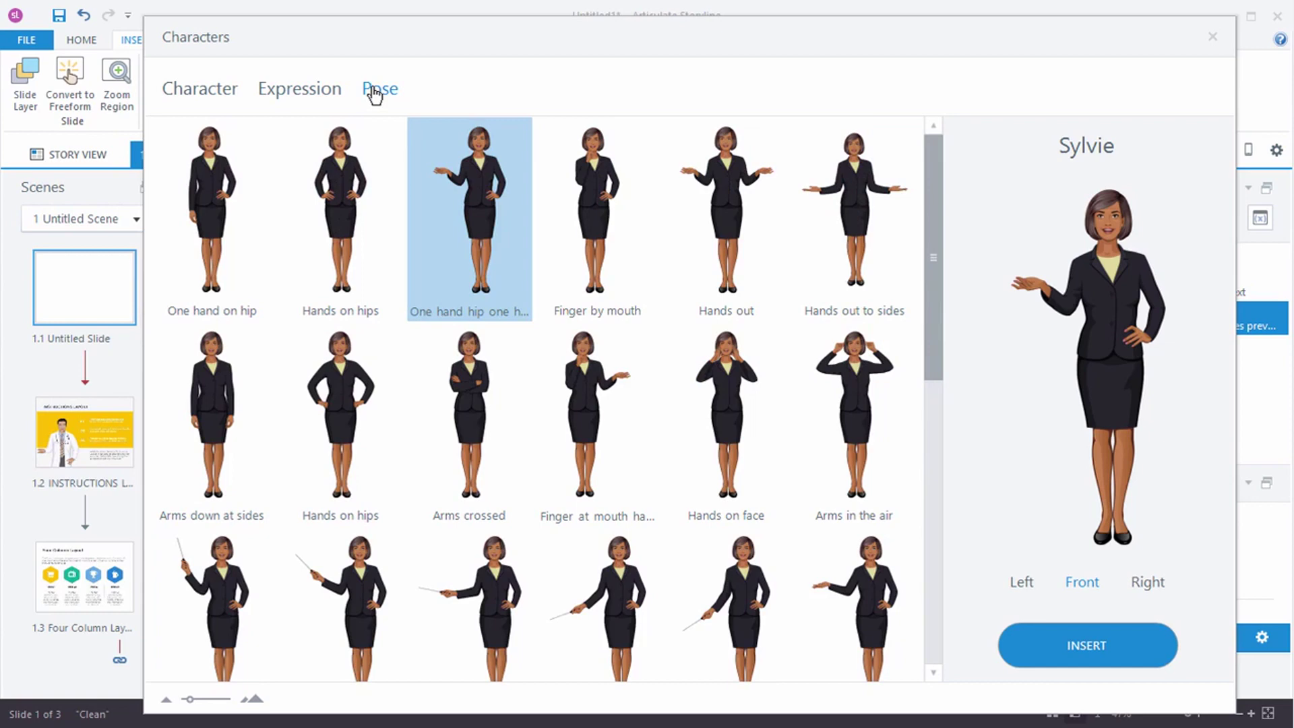
left_click(478, 588)
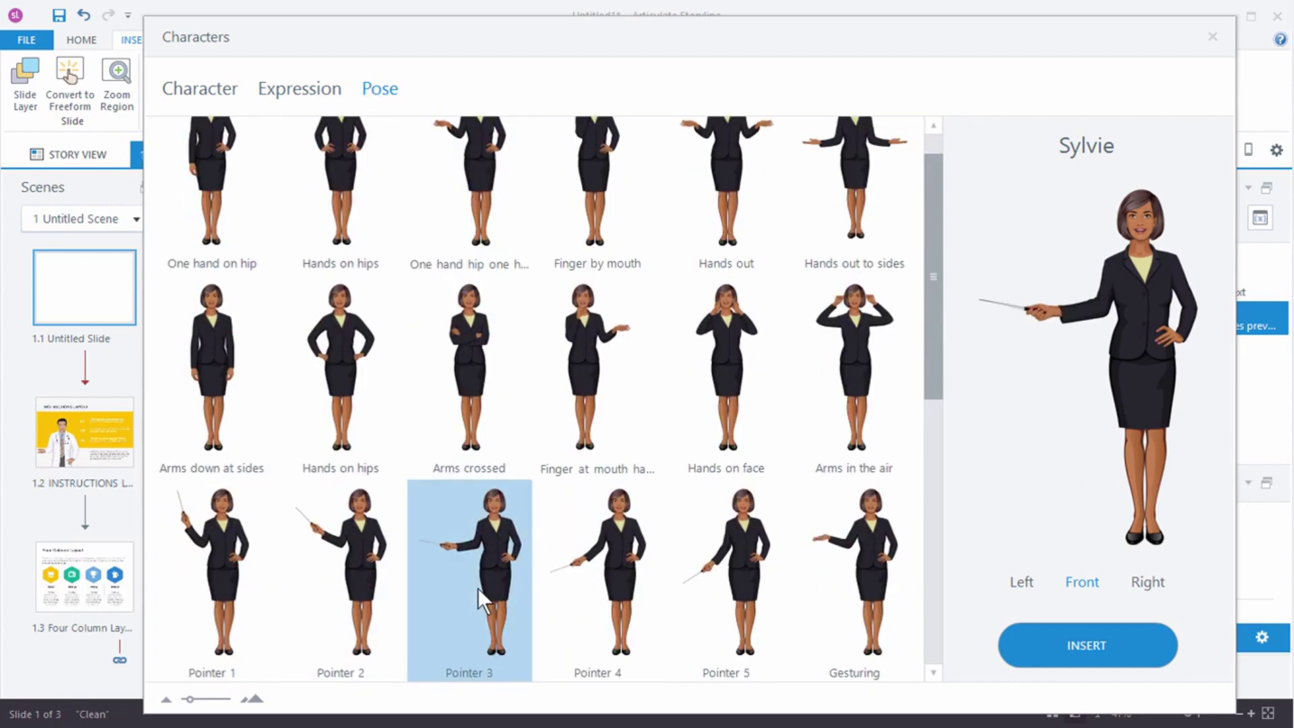
left_click(1147, 581)
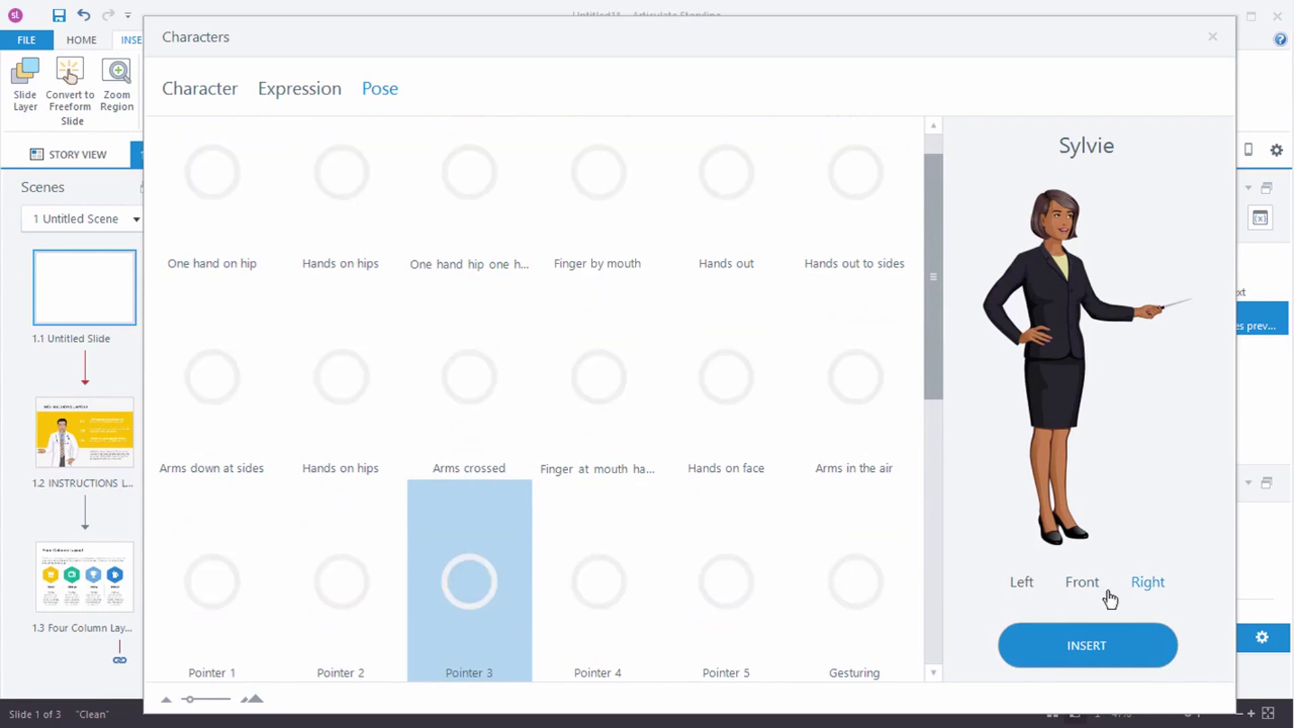
left_click(1147, 583)
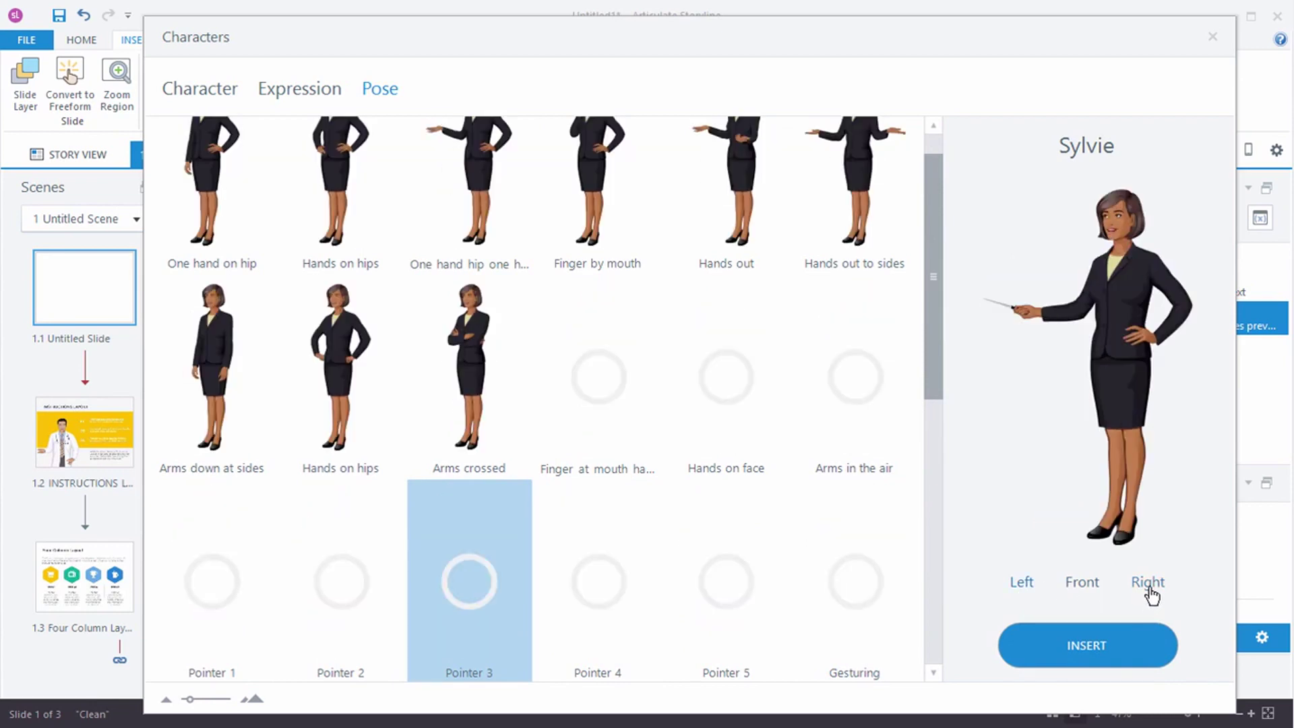
left_click(1087, 645)
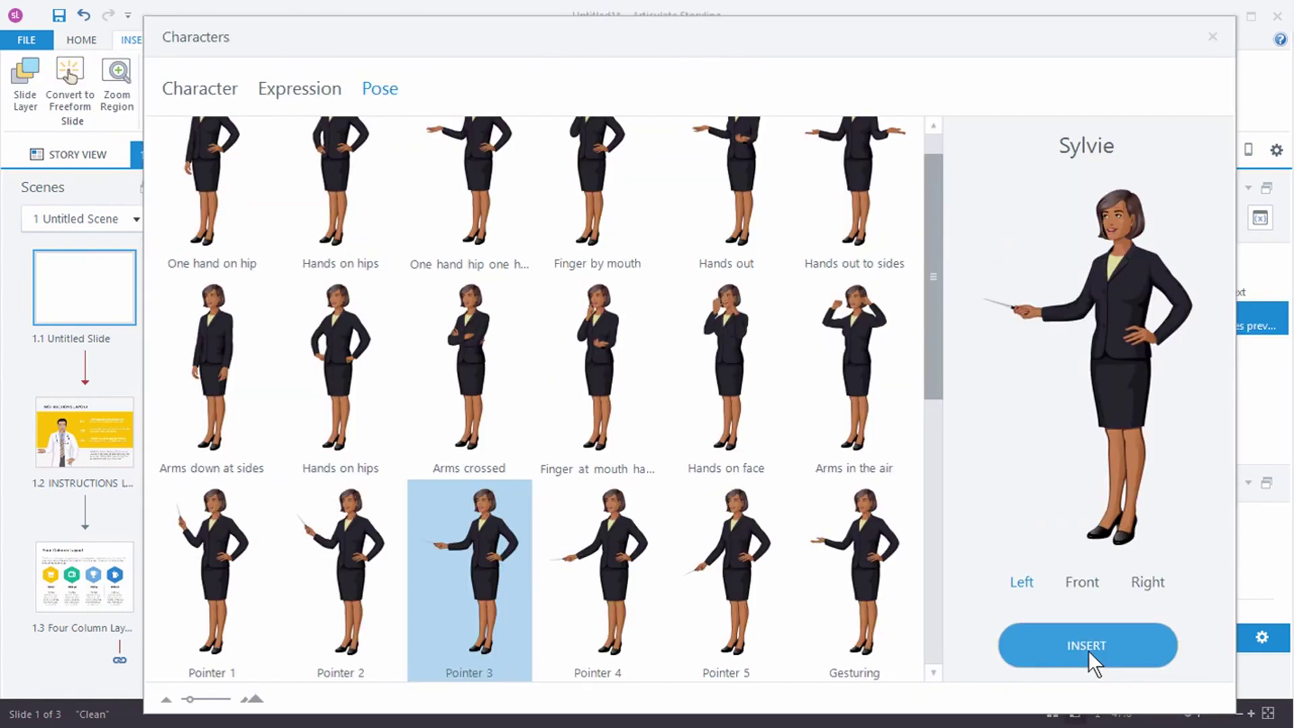
left_click(1087, 645)
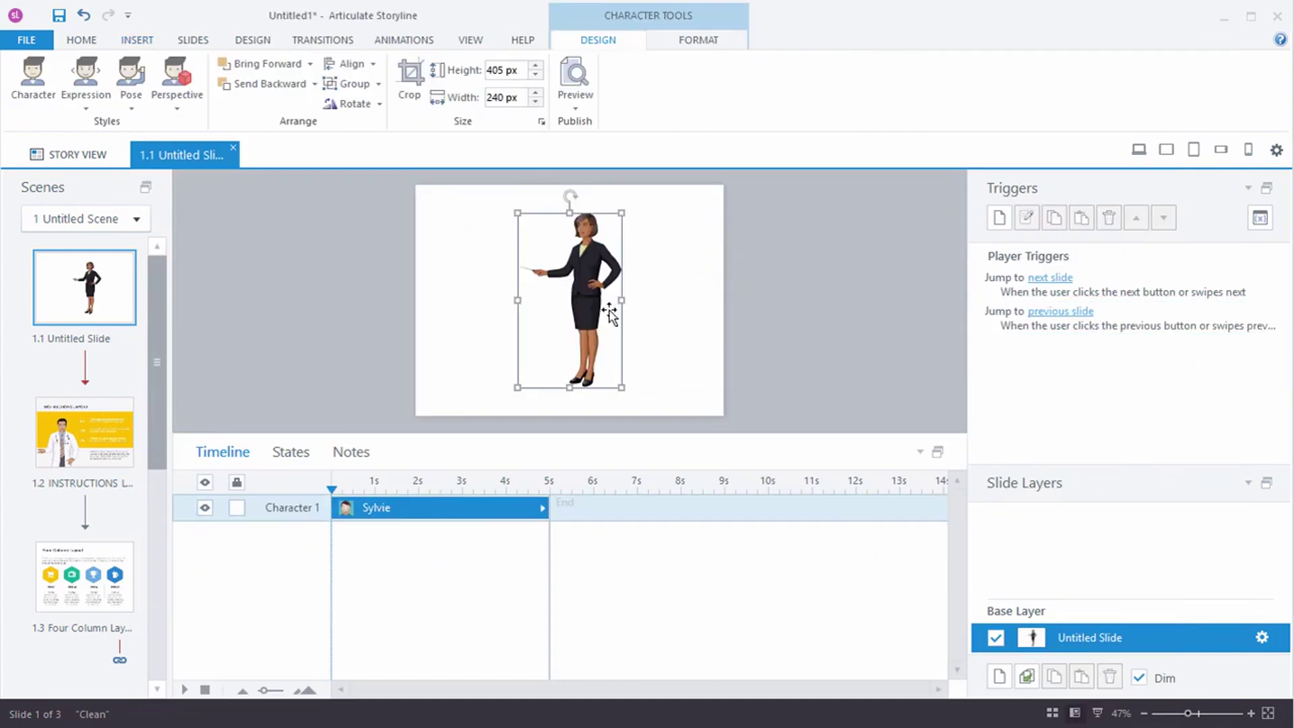
Step: Replace the Sylvie character on the first slide with the photographic character Laura
left_click(38, 71)
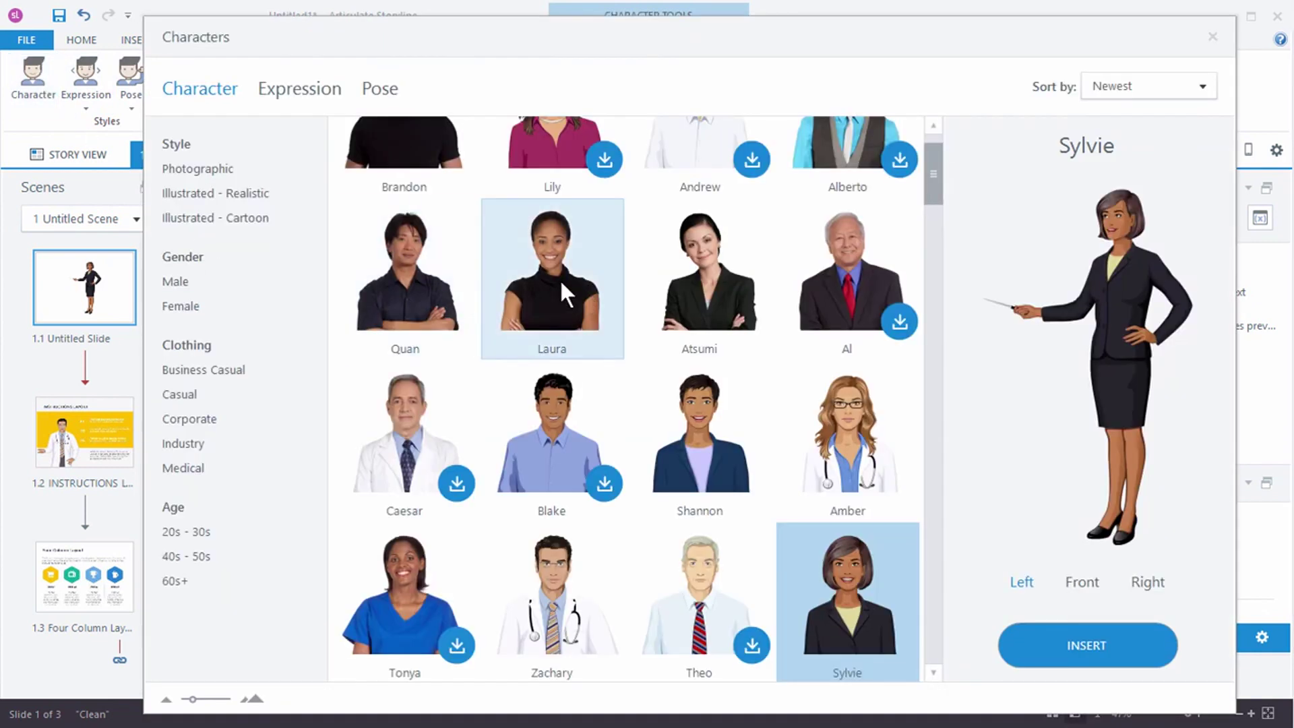
left_click(559, 277)
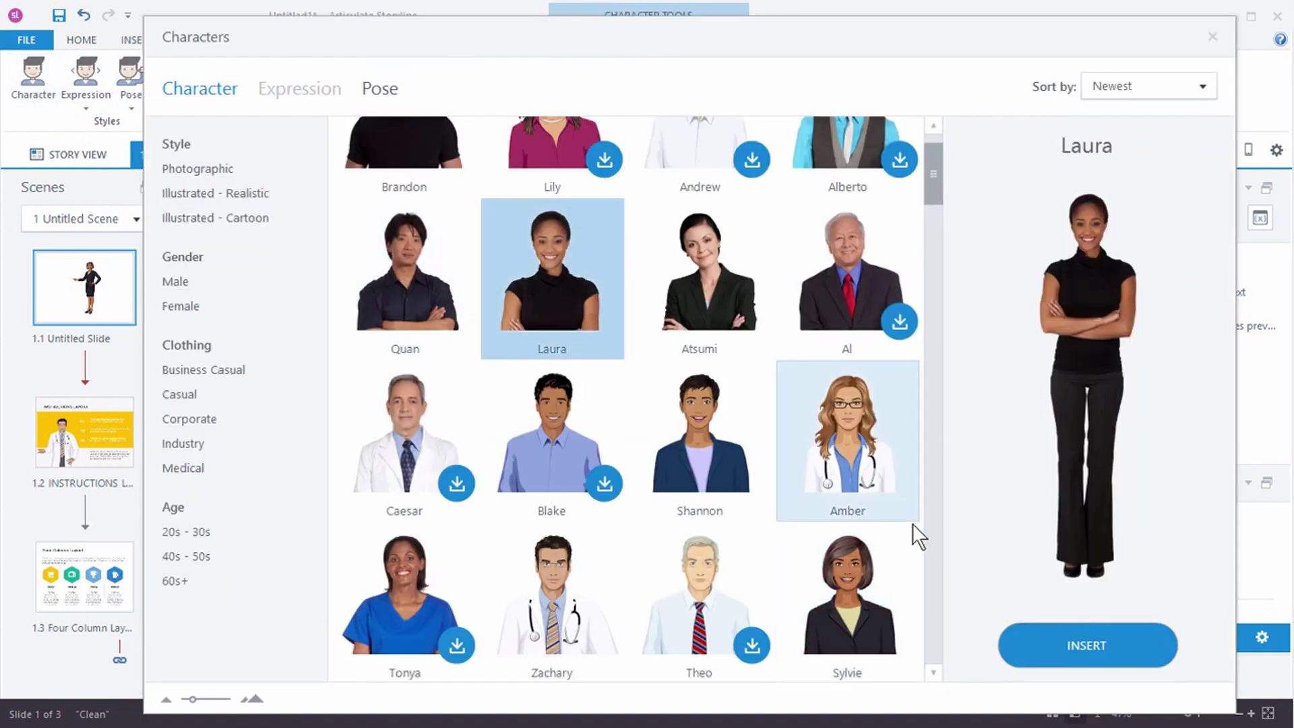
left_click(1071, 644)
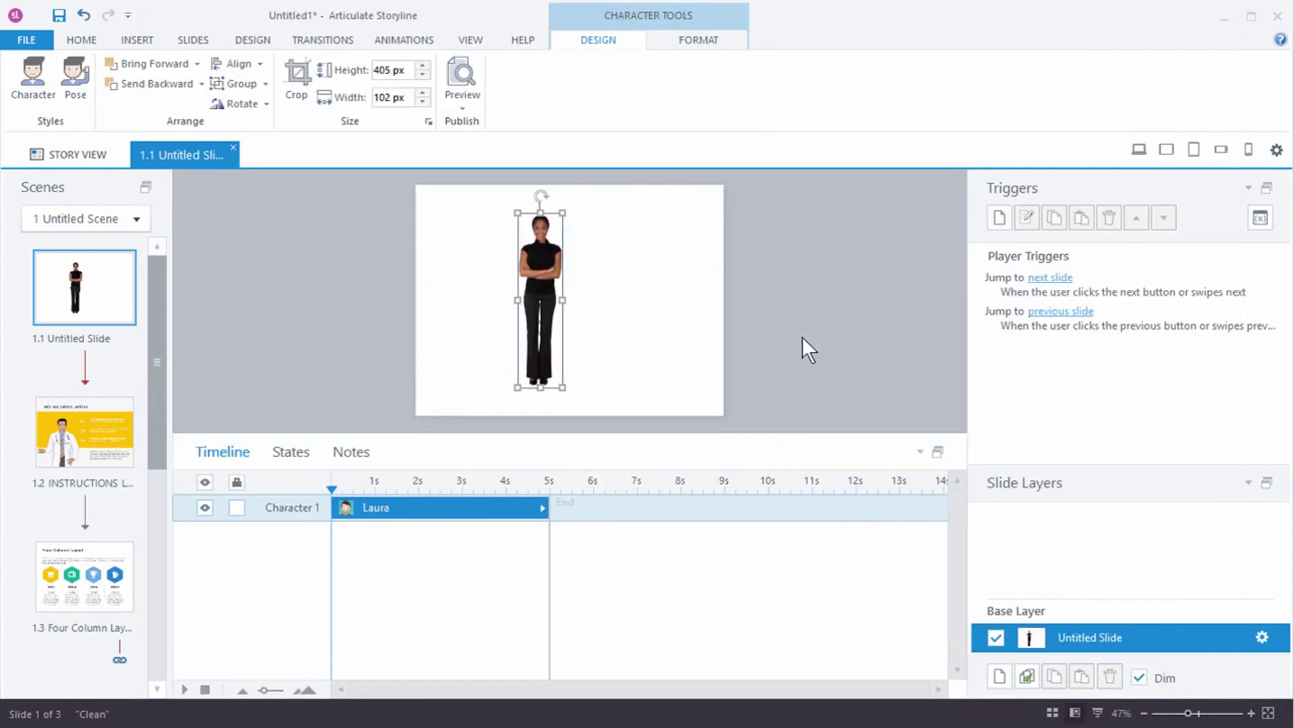